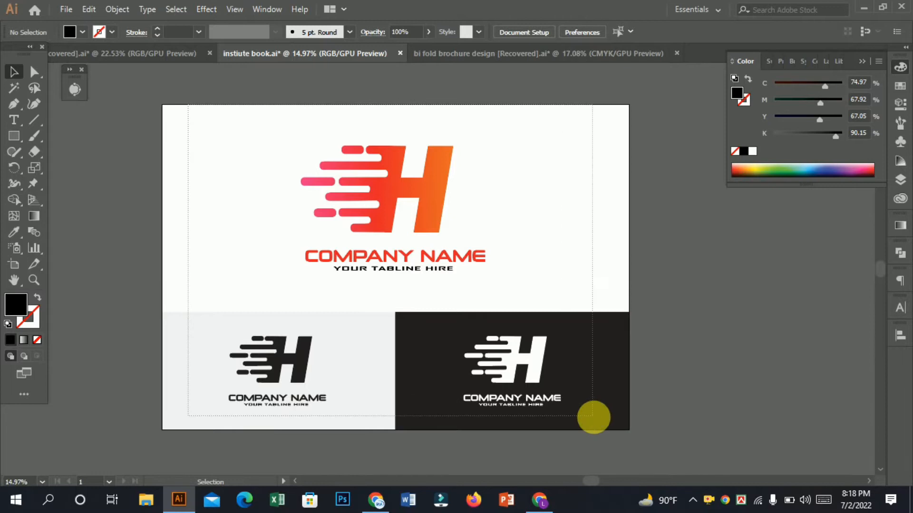
Step: Examine the finished H logo and its variants on the white, grey and black backgrounds
{"action": "left_click", "coordinate": [684, 288]}
{"action": "left_click_drag", "start_coordinate": [241, 120], "coordinate": [689, 507]}
{"action": "left_click", "coordinate": [716, 324]}
{"action": "left_click", "coordinate": [14, 280]}
{"action": "left_click_drag", "start_coordinate": [489, 265], "coordinate": [335, 285]}
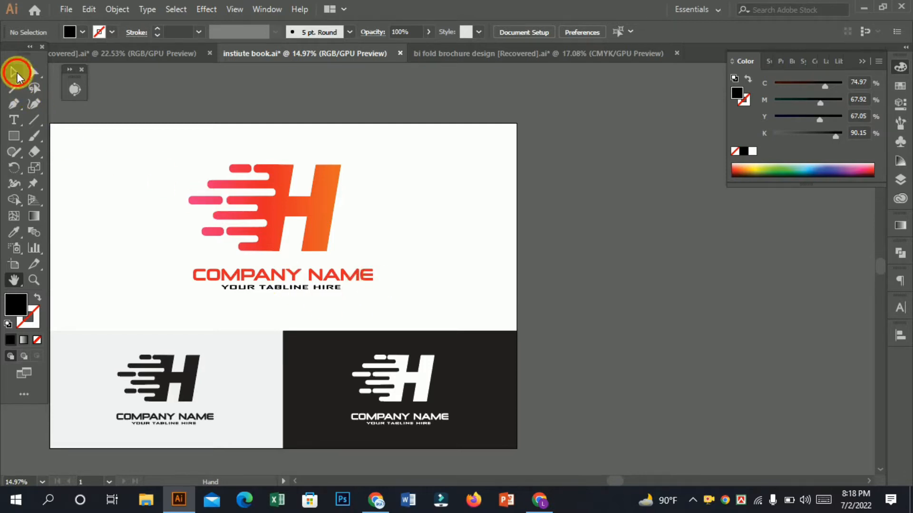
{"action": "left_click_drag", "start_coordinate": [431, 425], "coordinate": [441, 434]}
{"action": "left_click", "coordinate": [475, 164]}
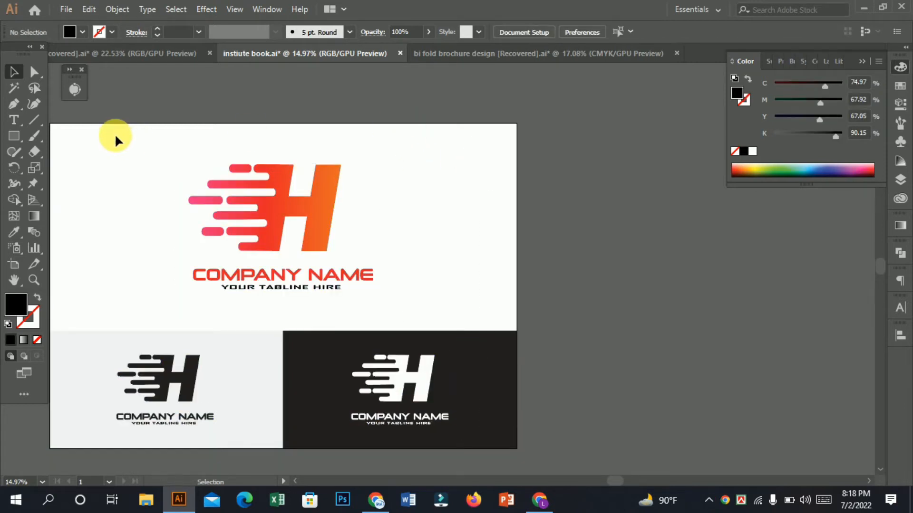
{"action": "left_click_drag", "start_coordinate": [100, 139], "coordinate": [441, 471]}
{"action": "left_click", "coordinate": [474, 167]}
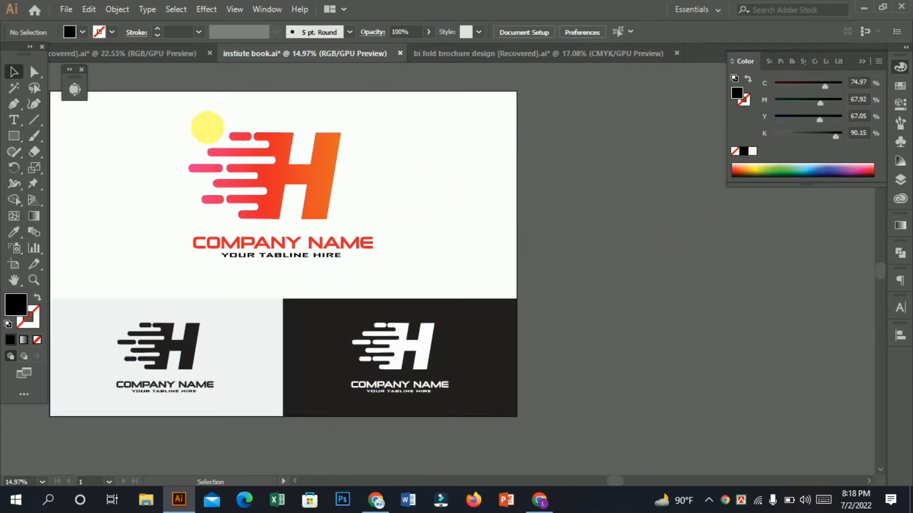
{"action": "left_click_drag", "start_coordinate": [390, 405], "coordinate": [446, 469]}
{"action": "left_click", "coordinate": [446, 183]}
{"action": "left_click_drag", "start_coordinate": [170, 121], "coordinate": [462, 359]}
{"action": "left_click", "coordinate": [473, 176]}
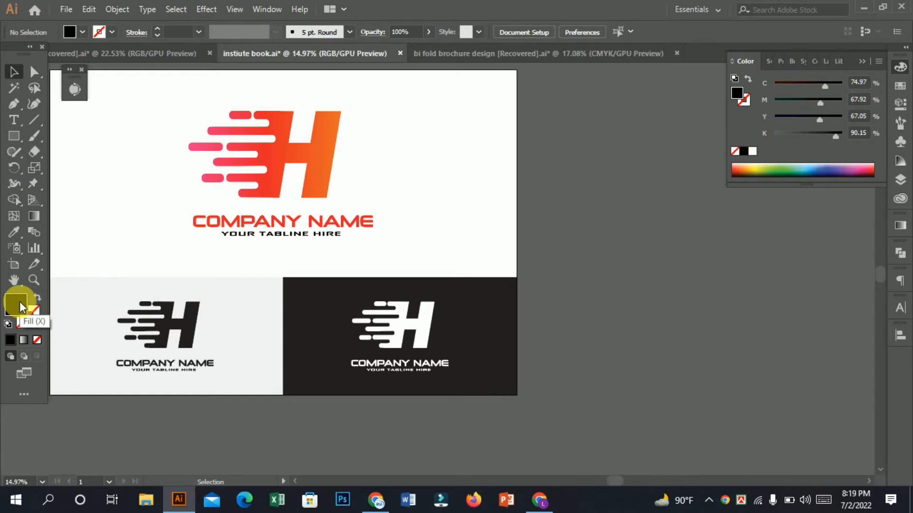
Step: Move the coloured H logo with its company name to the left part of the white area
{"action": "scroll", "coordinate": [398, 208], "scroll_direction": "up", "scroll_amount": 1}
{"action": "left_click_drag", "start_coordinate": [397, 209], "coordinate": [507, 272]}
{"action": "left_click_drag", "start_coordinate": [349, 209], "coordinate": [235, 208]}
Step: Add the text H in Roboto Black in the empty white space beside the coloured logo
{"action": "left_click", "coordinate": [13, 119]}
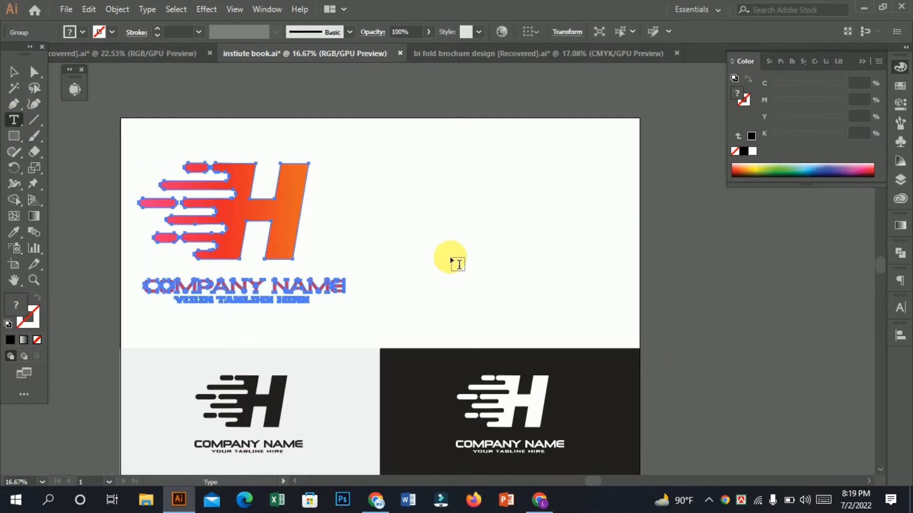
{"action": "left_click", "coordinate": [451, 254]}
{"action": "left_click", "coordinate": [499, 37]}
{"action": "type", "text": "robo"}
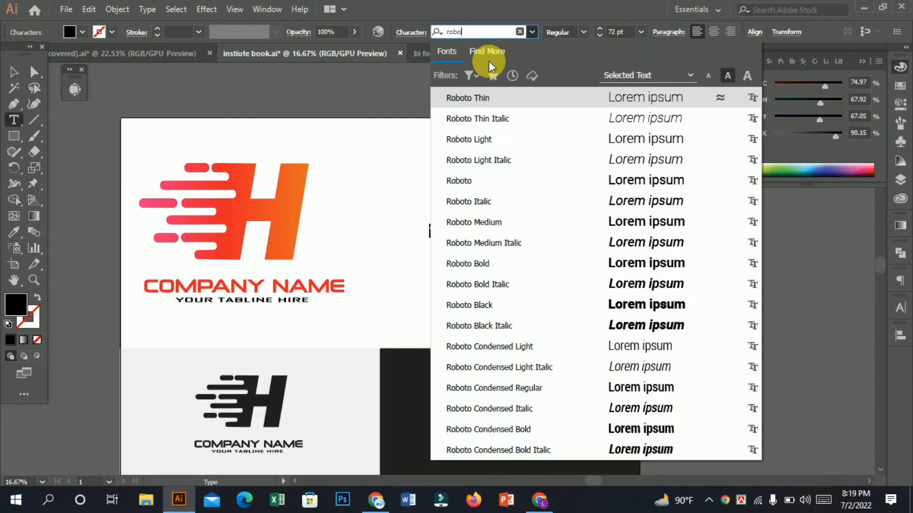
{"action": "left_click", "coordinate": [565, 312]}
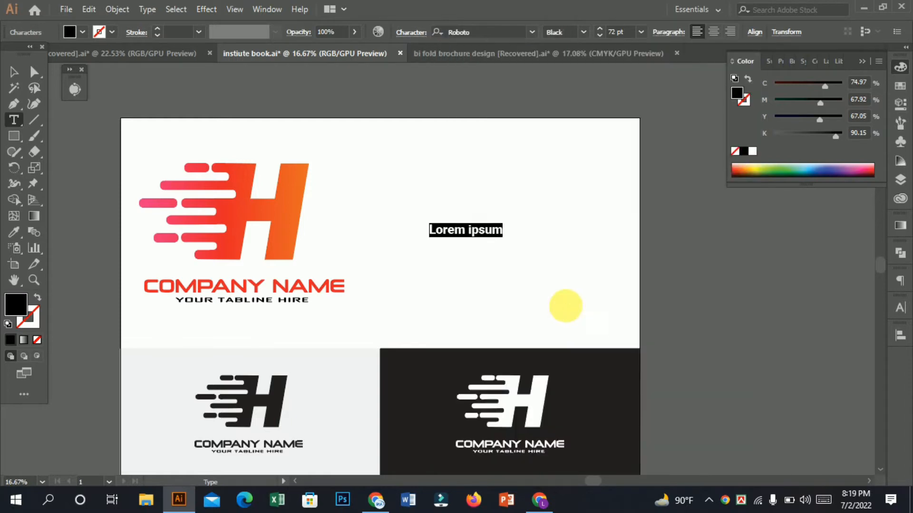
{"action": "type", "text": "H"}
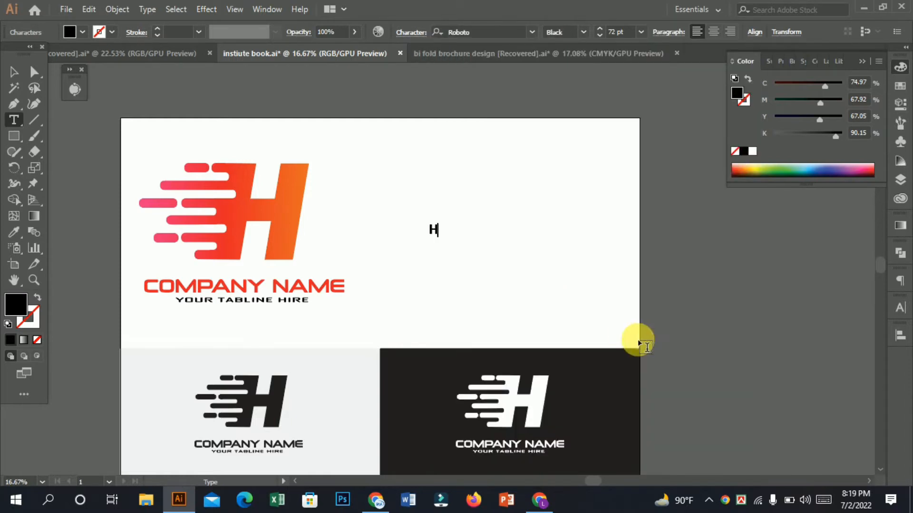
Step: Enlarge the letter H to about 978 pt, position it beside the logo and set its style to Black Italic
{"action": "left_click", "coordinate": [11, 72]}
{"action": "left_click_drag", "start_coordinate": [439, 237], "coordinate": [544, 359]}
{"action": "left_click_drag", "start_coordinate": [459, 260], "coordinate": [473, 238]}
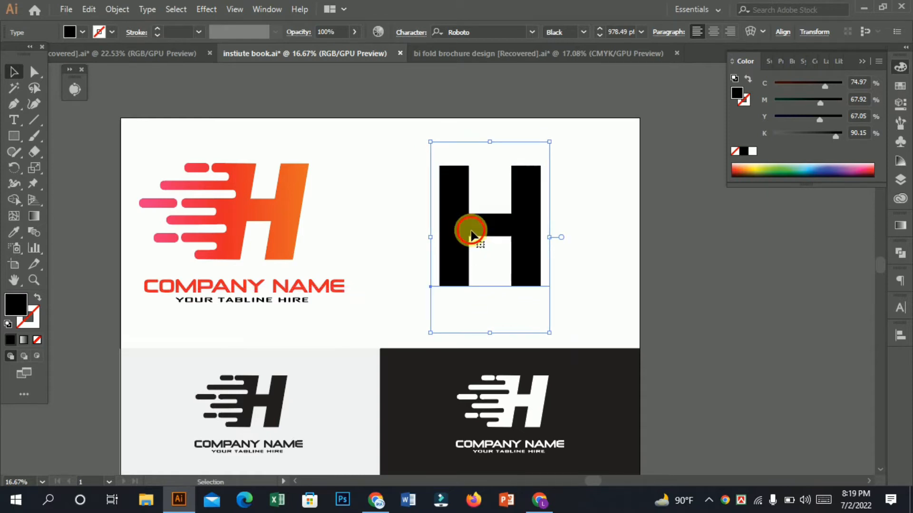
{"action": "left_click", "coordinate": [582, 33]}
{"action": "left_click", "coordinate": [577, 208]}
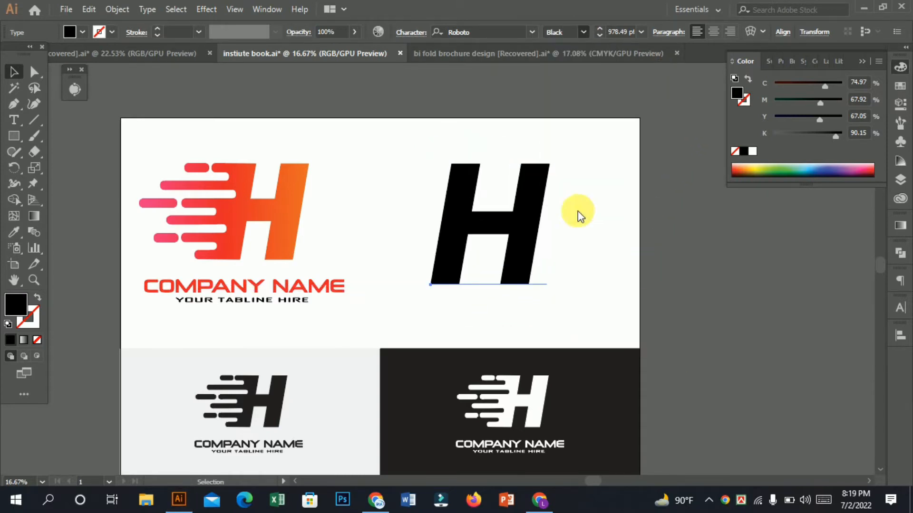
{"action": "left_click", "coordinate": [594, 275]}
Step: Draw a black rectangle about 189 × 701 px over the outer edge of the H's left stem, matching the letter's height
{"action": "left_click_drag", "start_coordinate": [468, 267], "coordinate": [570, 284]}
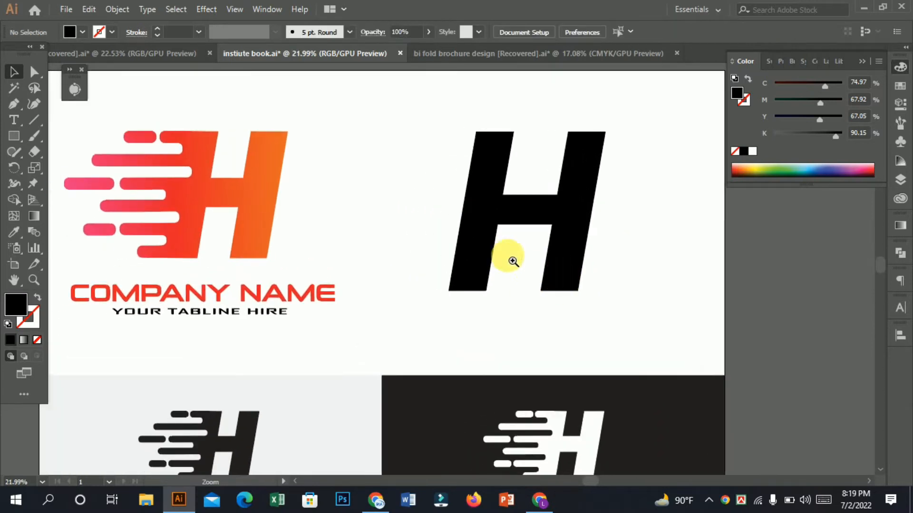
{"action": "left_click_drag", "start_coordinate": [509, 258], "coordinate": [542, 268]}
{"action": "left_click_drag", "start_coordinate": [477, 184], "coordinate": [502, 182]}
{"action": "left_click", "coordinate": [624, 259], "text": "ctrl"}
{"action": "left_click_drag", "start_coordinate": [613, 253], "coordinate": [552, 276]}
{"action": "left_click_drag", "start_coordinate": [474, 250], "coordinate": [531, 257]}
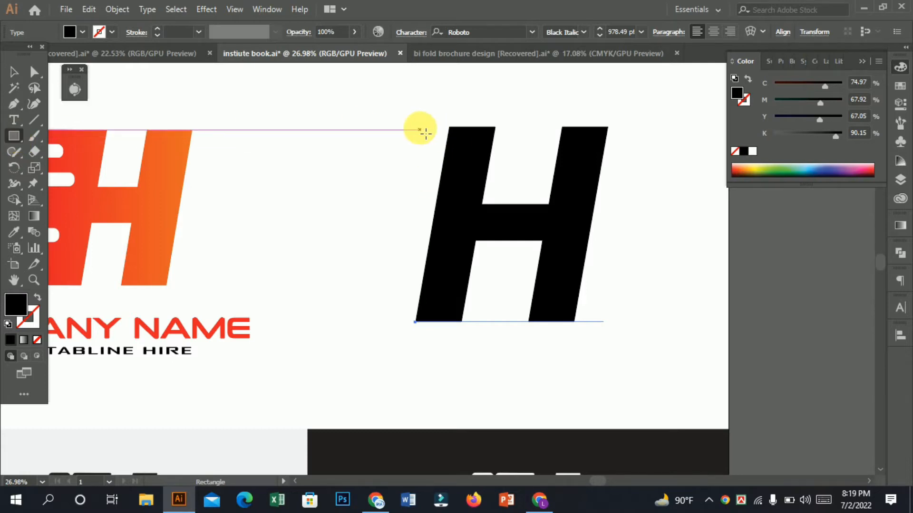
{"action": "left_click_drag", "start_coordinate": [447, 128], "coordinate": [309, 327]}
{"action": "key", "text": "ctrl+z"}
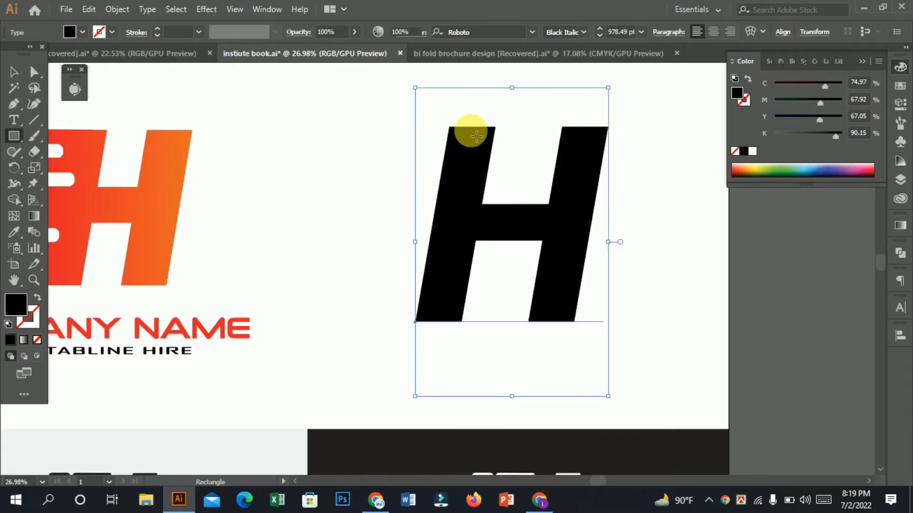
{"action": "left_click_drag", "start_coordinate": [451, 127], "coordinate": [403, 327]}
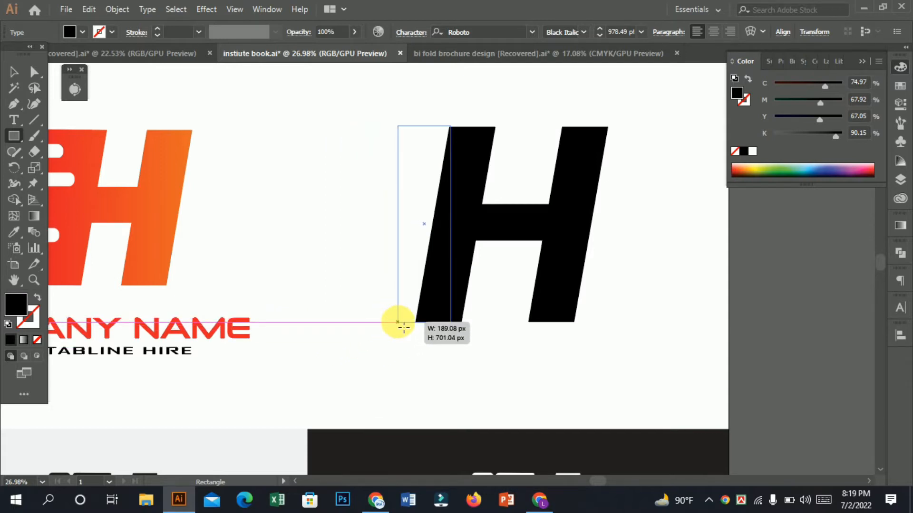
{"action": "left_click_drag", "start_coordinate": [403, 327], "coordinate": [400, 324]}
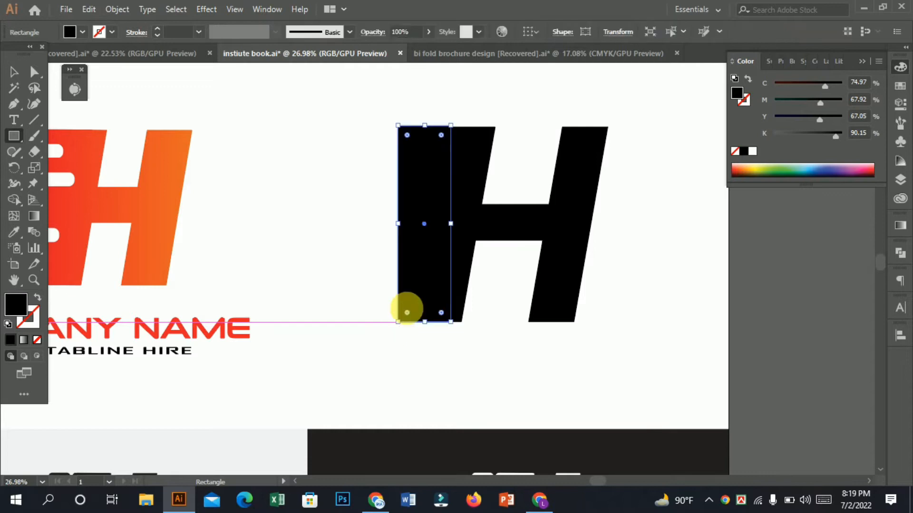
Step: Move the rectangle's top-left corner inward so its outer side runs parallel to the slant of the H
{"action": "left_click_drag", "start_coordinate": [439, 141], "coordinate": [627, 257]}
{"action": "left_click_drag", "start_coordinate": [450, 156], "coordinate": [453, 194]}
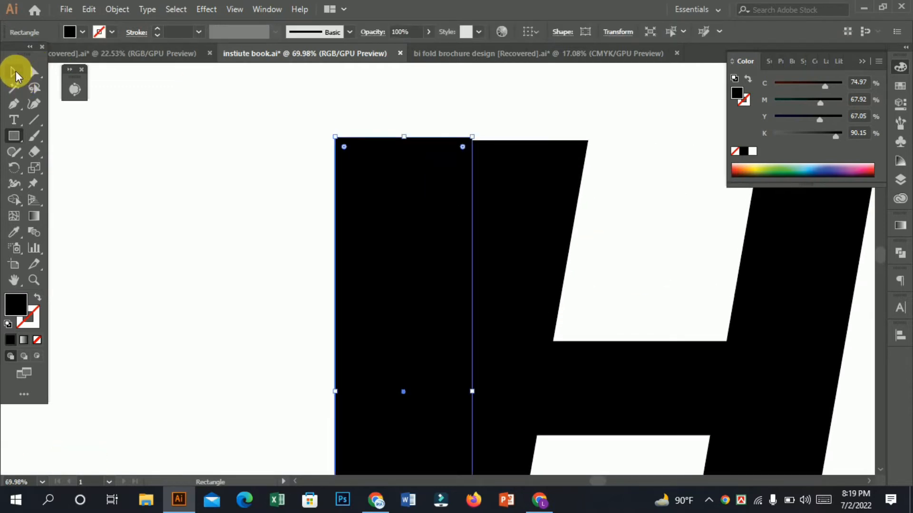
{"action": "left_click", "coordinate": [33, 72]}
{"action": "left_click_drag", "start_coordinate": [645, 258], "coordinate": [526, 212]}
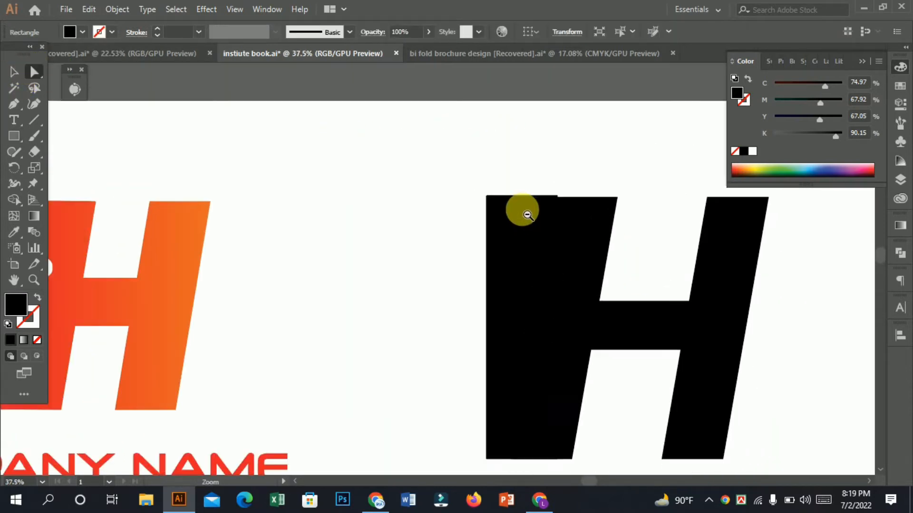
{"action": "left_click_drag", "start_coordinate": [533, 245], "coordinate": [481, 193]}
{"action": "left_click_drag", "start_coordinate": [434, 144], "coordinate": [477, 144]}
{"action": "key", "text": "ctrl+z"}
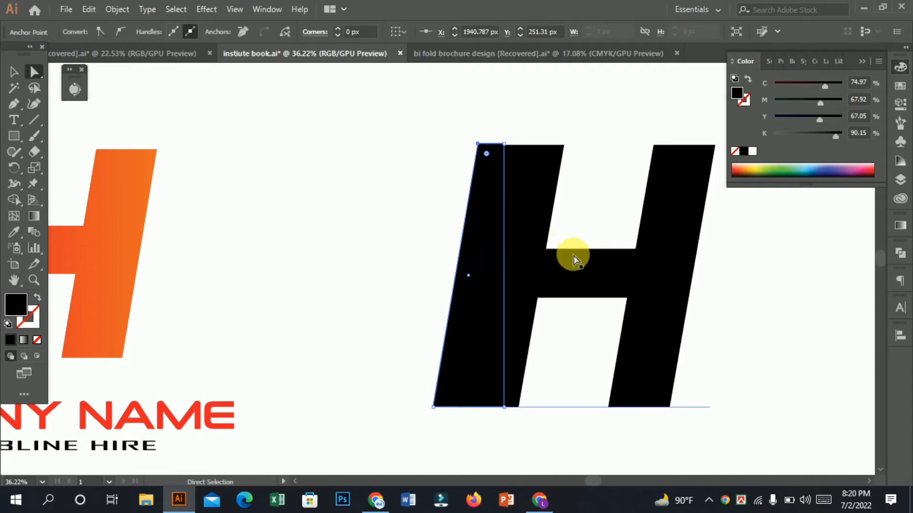
Step: Lower the slanted shape's two top corners to line up with the top edge of the H
{"action": "key", "text": "ctrl+space"}
{"action": "left_click_drag", "start_coordinate": [669, 307], "coordinate": [720, 363]}
{"action": "key", "text": "space"}
{"action": "left_click_drag", "start_coordinate": [467, 180], "coordinate": [498, 319]}
{"action": "key", "text": "ctrl+space"}
{"action": "left_click_drag", "start_coordinate": [463, 169], "coordinate": [565, 317]}
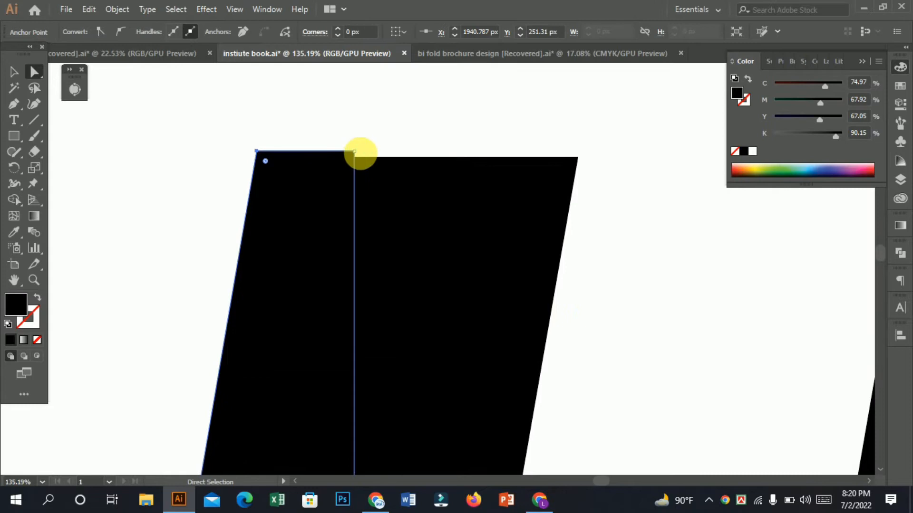
{"action": "left_click_drag", "start_coordinate": [354, 151], "coordinate": [356, 159]}
{"action": "left_click_drag", "start_coordinate": [258, 151], "coordinate": [252, 156]}
{"action": "left_click", "coordinate": [394, 122]}
Step: Convert the H to outlines and unite it with the slanted shape into one path
{"action": "left_click_drag", "start_coordinate": [565, 262], "coordinate": [271, 166]}
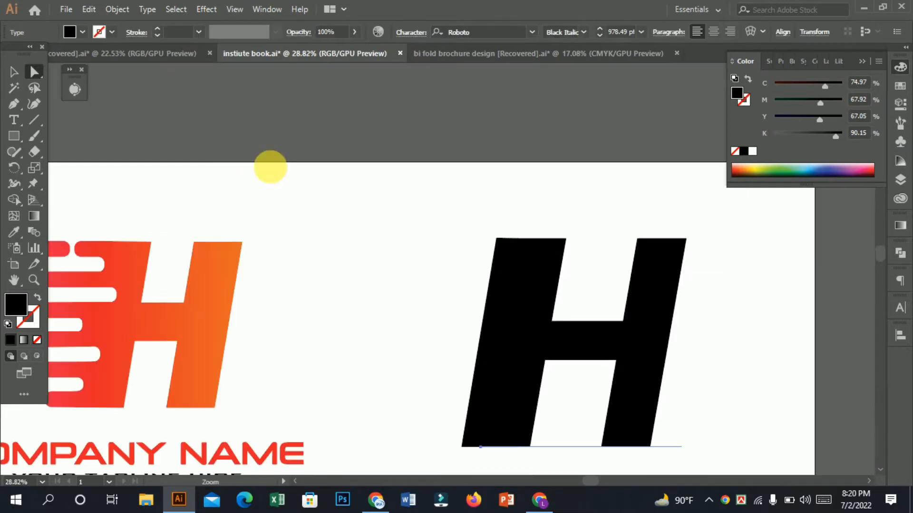
{"action": "left_click_drag", "start_coordinate": [709, 384], "coordinate": [641, 336]}
{"action": "left_click_drag", "start_coordinate": [600, 357], "coordinate": [461, 257]}
{"action": "left_click_drag", "start_coordinate": [530, 322], "coordinate": [509, 285]}
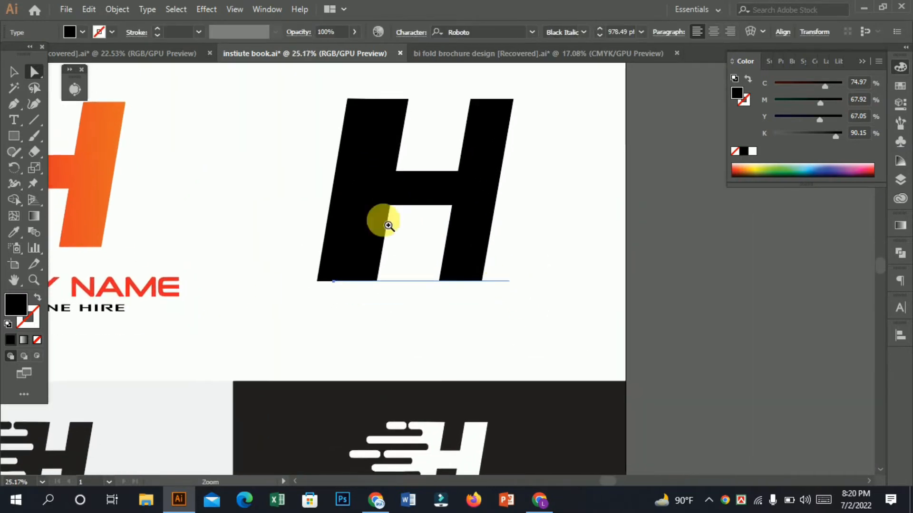
{"action": "left_click_drag", "start_coordinate": [382, 220], "coordinate": [396, 224]}
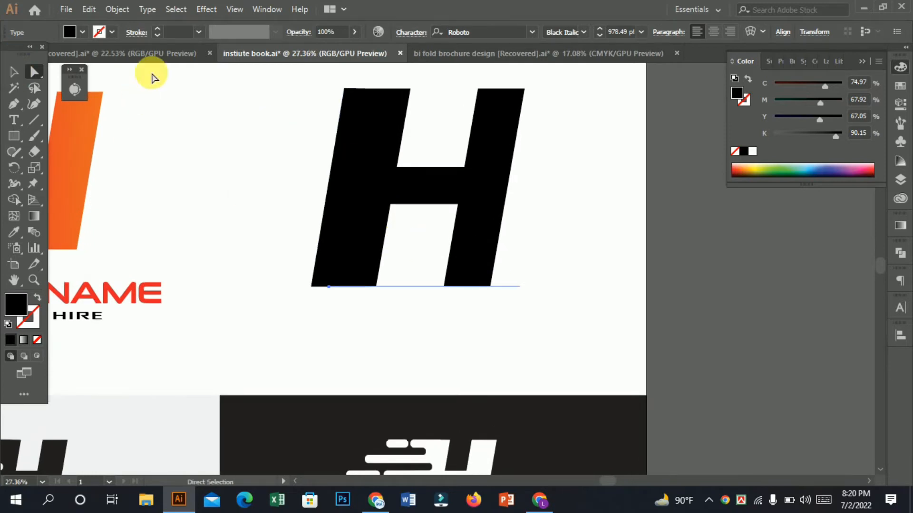
{"action": "left_click", "coordinate": [222, 95]}
{"action": "left_click", "coordinate": [13, 71]}
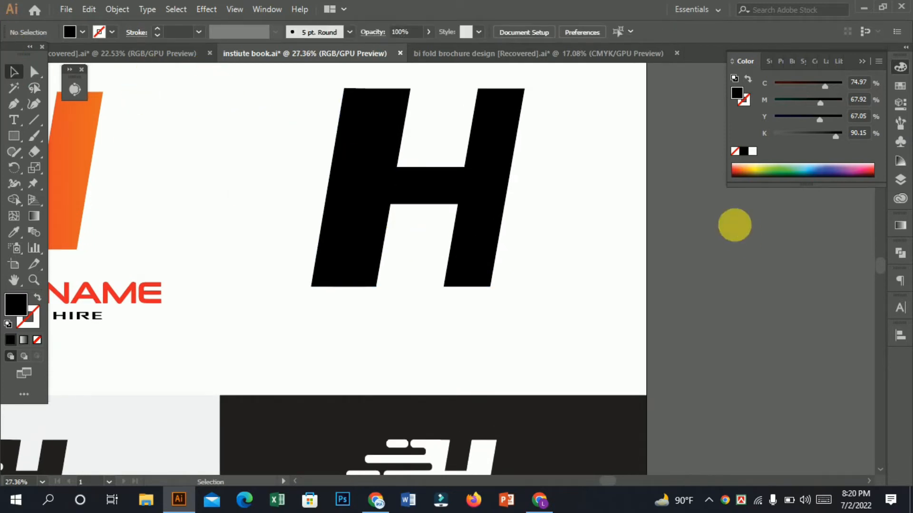
{"action": "left_click_drag", "start_coordinate": [734, 224], "coordinate": [235, 87]}
{"action": "key", "text": "ctrl+shift+o"}
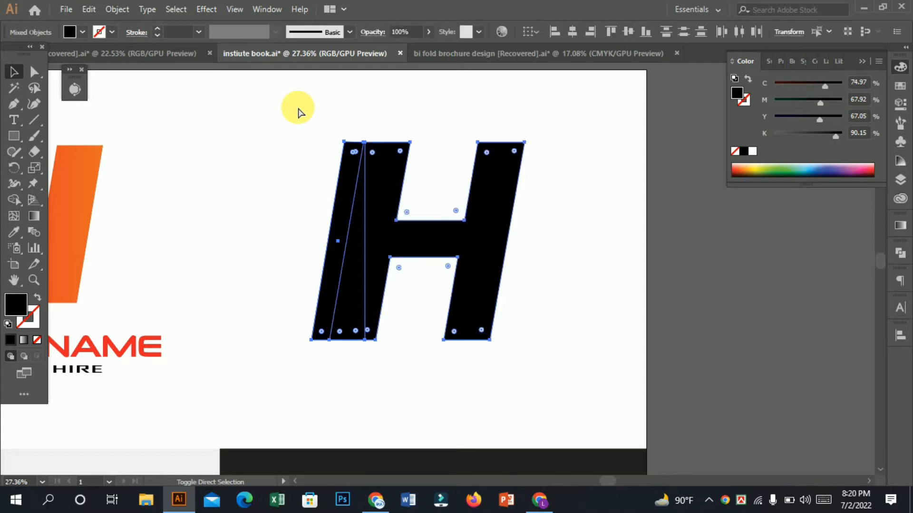
{"action": "left_click", "coordinate": [900, 255]}
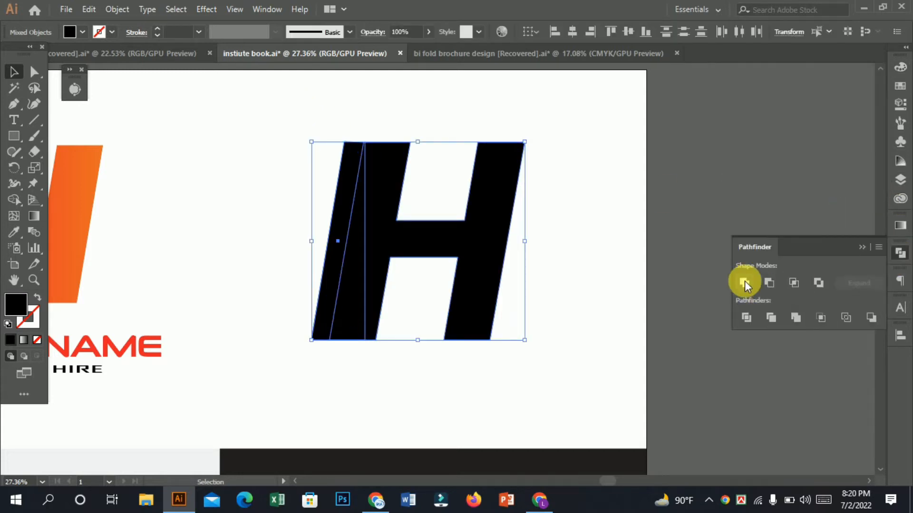
{"action": "left_click", "coordinate": [743, 283]}
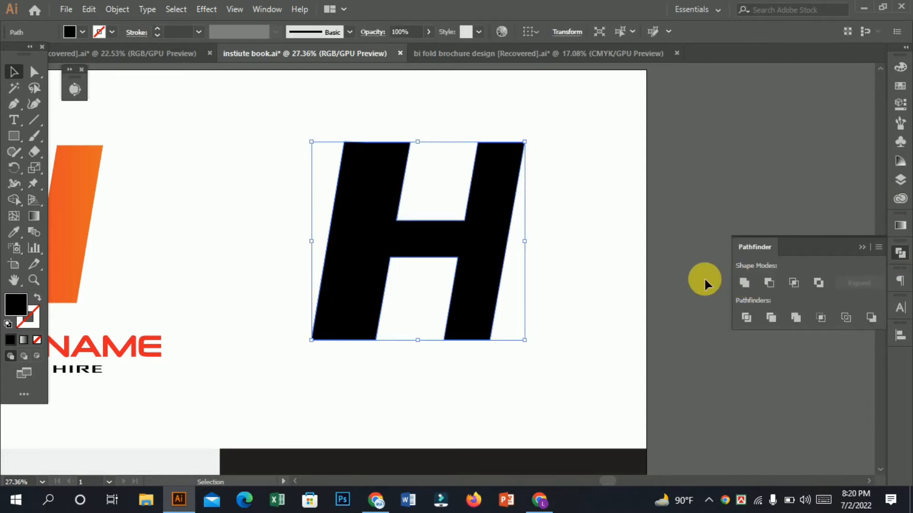
{"action": "left_click", "coordinate": [595, 218]}
Step: Draw a long, thin horizontal rounded rectangle in the empty space between the coloured logo and the black H
{"action": "left_click_drag", "start_coordinate": [328, 250], "coordinate": [396, 222]}
{"action": "left_click_drag", "start_coordinate": [431, 220], "coordinate": [395, 273]}
{"action": "left_click_drag", "start_coordinate": [319, 242], "coordinate": [495, 240]}
{"action": "left_click_drag", "start_coordinate": [552, 274], "coordinate": [486, 268]}
{"action": "left_click_drag", "start_coordinate": [408, 256], "coordinate": [457, 260]}
{"action": "left_click_drag", "start_coordinate": [456, 260], "coordinate": [441, 266]}
{"action": "left_click_drag", "start_coordinate": [21, 138], "coordinate": [52, 149]}
{"action": "left_click_drag", "start_coordinate": [259, 150], "coordinate": [354, 165]}
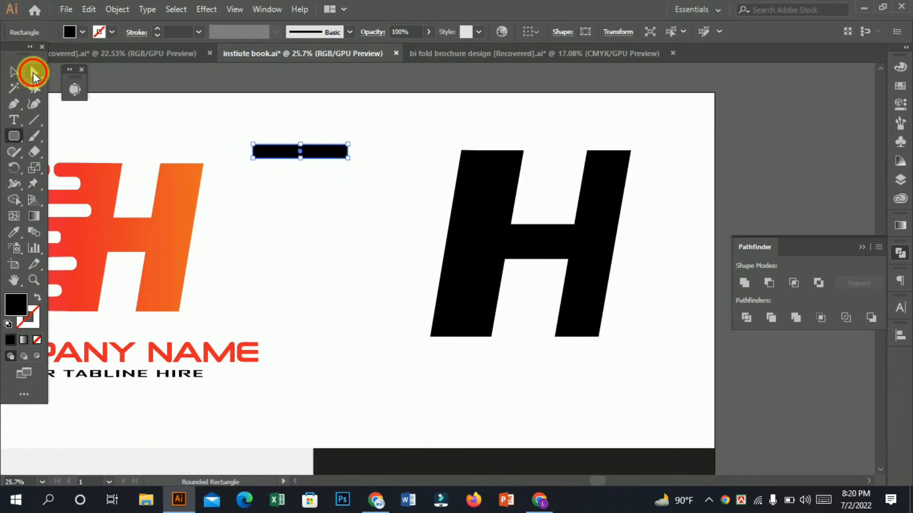
Step: Round the bar's ends fully and place it along the top of the H's left stem, protruding to the left
{"action": "left_click", "coordinate": [33, 73]}
{"action": "left_click_drag", "start_coordinate": [263, 147], "coordinate": [306, 187]}
{"action": "left_click", "coordinate": [357, 209]}
{"action": "left_click_drag", "start_coordinate": [357, 210], "coordinate": [367, 235]}
{"action": "left_click_drag", "start_coordinate": [324, 189], "coordinate": [400, 224]}
{"action": "left_click_drag", "start_coordinate": [371, 183], "coordinate": [445, 200]}
{"action": "left_click_drag", "start_coordinate": [493, 257], "coordinate": [452, 259]}
{"action": "left_click_drag", "start_coordinate": [419, 193], "coordinate": [544, 190]}
{"action": "scroll", "coordinate": [621, 235], "scroll_direction": "up", "scroll_amount": 5}
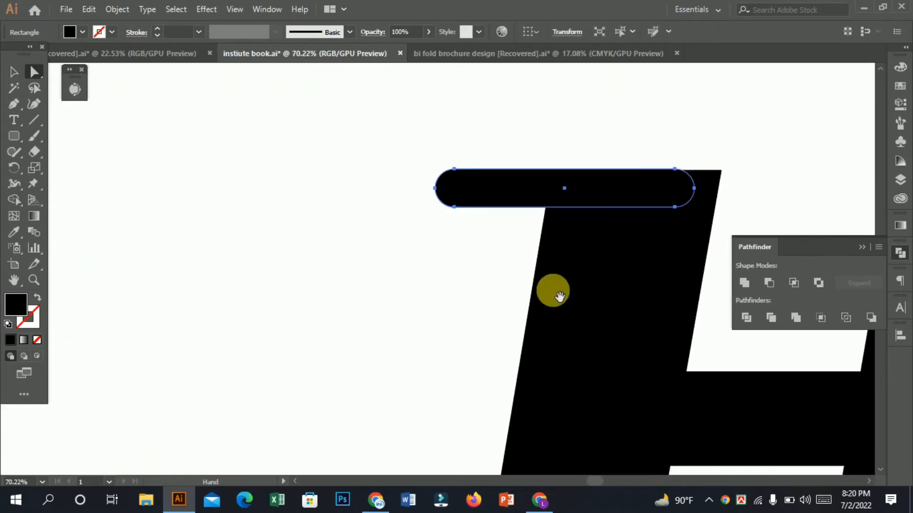
Step: Duplicate the rounded bar to the left of the first one, leaving a small gap between them
{"action": "left_click_drag", "start_coordinate": [660, 149], "coordinate": [383, 157]}
{"action": "left_click", "coordinate": [483, 249]}
{"action": "scroll", "coordinate": [523, 271], "scroll_direction": "down", "scroll_amount": 4}
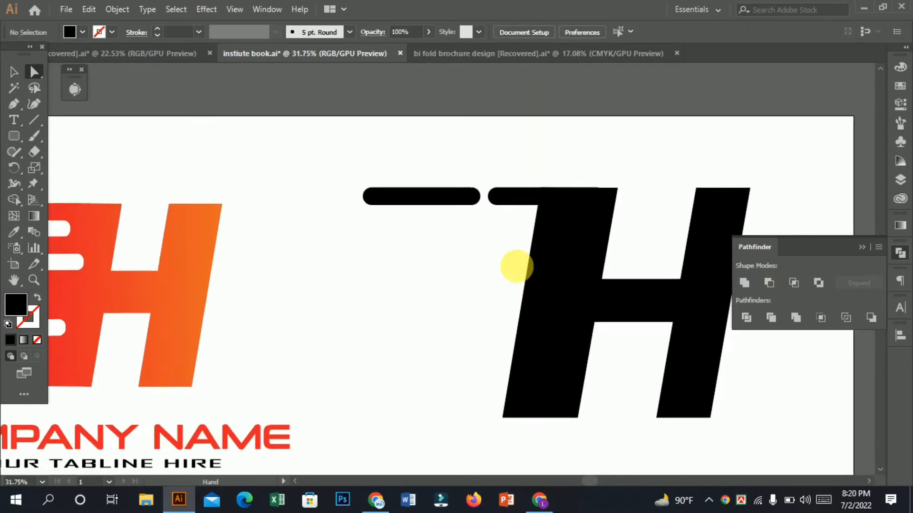
Step: Shorten the duplicated bar from its outer left end into a short pill shape
{"action": "left_click", "coordinate": [358, 172]}
{"action": "left_click", "coordinate": [134, 88]}
{"action": "left_click_drag", "start_coordinate": [257, 112], "coordinate": [369, 262]}
{"action": "left_click", "coordinate": [14, 72]}
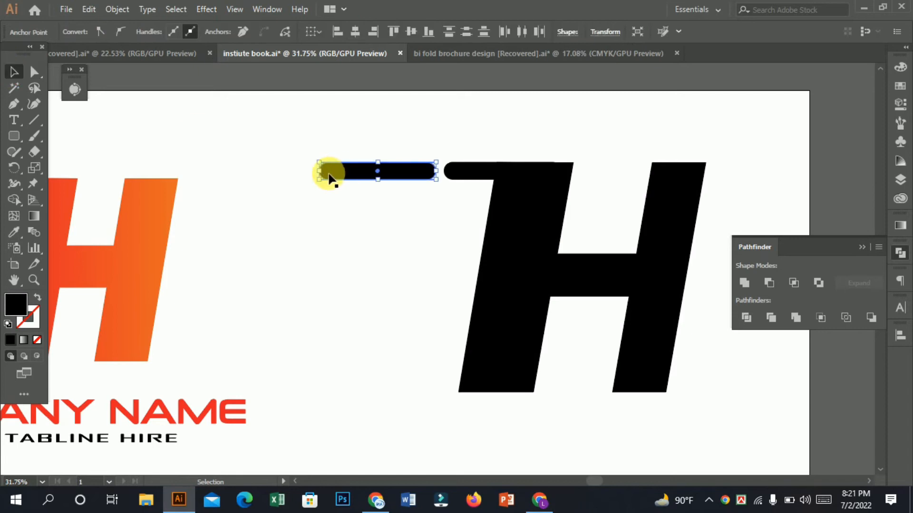
{"action": "left_click_drag", "start_coordinate": [322, 178], "coordinate": [367, 175]}
{"action": "left_click", "coordinate": [422, 257]}
{"action": "left_click_drag", "start_coordinate": [453, 277], "coordinate": [334, 239]}
{"action": "left_click_drag", "start_coordinate": [352, 234], "coordinate": [454, 295]}
{"action": "left_click", "coordinate": [490, 208]}
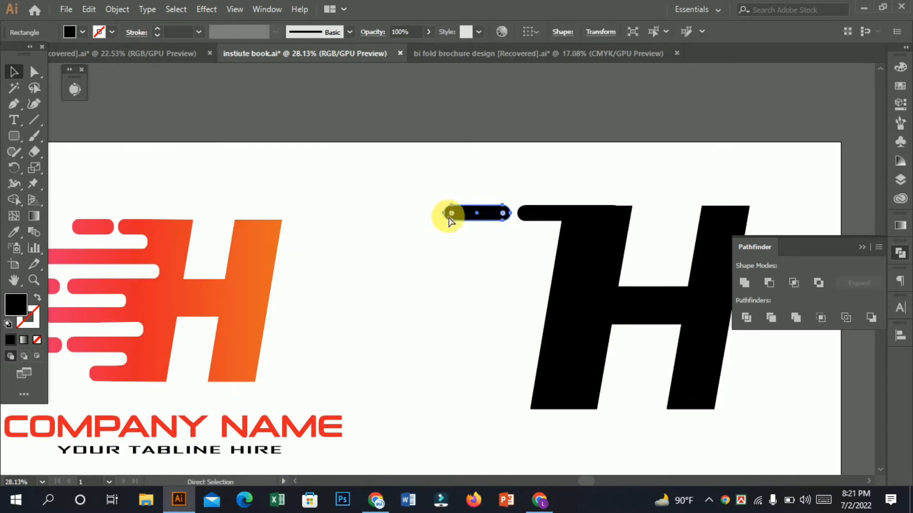
{"action": "left_click_drag", "start_coordinate": [450, 219], "coordinate": [452, 253]}
{"action": "left_click_drag", "start_coordinate": [443, 217], "coordinate": [477, 211]}
Step: Duplicate the long bar directly beneath the top row so that it overlaps the H's left stem
{"action": "key", "text": "z"}
{"action": "left_click_drag", "start_coordinate": [590, 287], "coordinate": [483, 272]}
{"action": "key", "text": "v"}
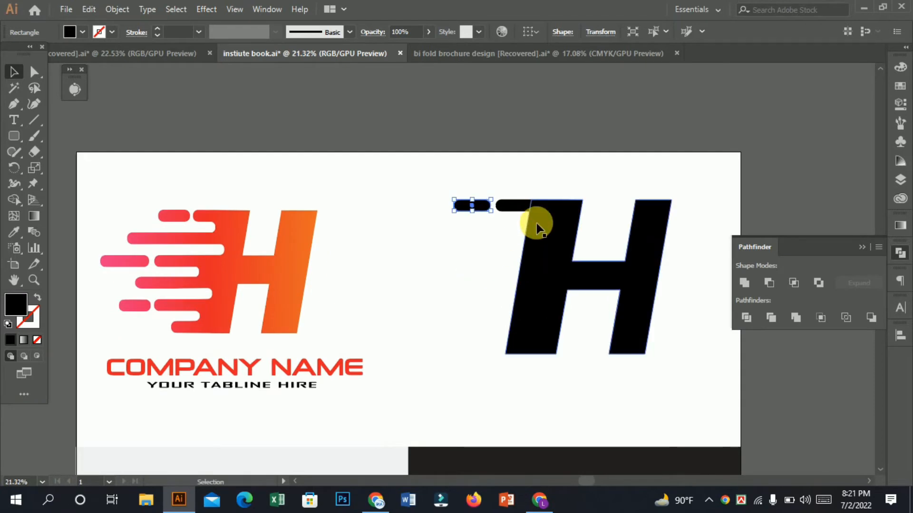
{"action": "left_click_drag", "start_coordinate": [520, 206], "coordinate": [670, 348]}
{"action": "left_click_drag", "start_coordinate": [408, 222], "coordinate": [432, 236]}
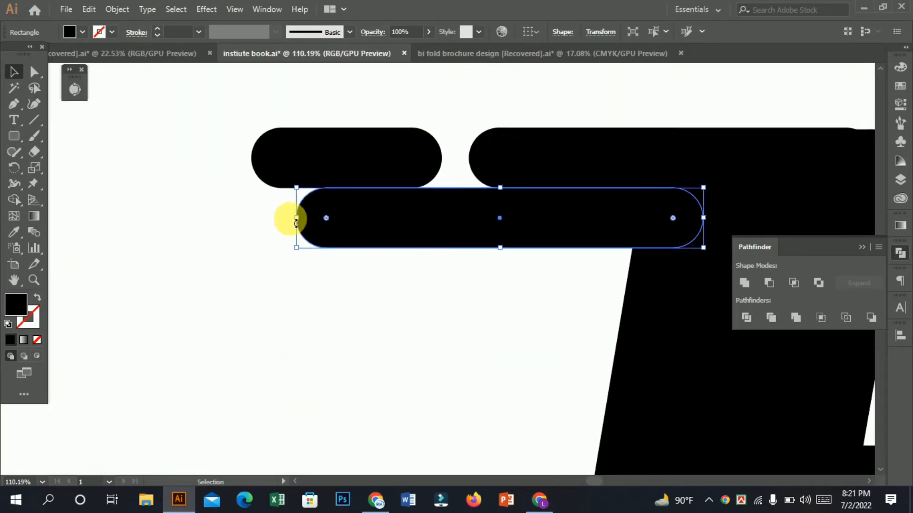
Step: Lengthen the second-row bar to the left until it extends beyond the short pill above it
{"action": "left_click_drag", "start_coordinate": [303, 220], "coordinate": [124, 208]}
{"action": "left_click_drag", "start_coordinate": [556, 341], "coordinate": [242, 255]}
{"action": "left_click_drag", "start_coordinate": [482, 312], "coordinate": [426, 222]}
{"action": "left_click_drag", "start_coordinate": [459, 252], "coordinate": [504, 293]}
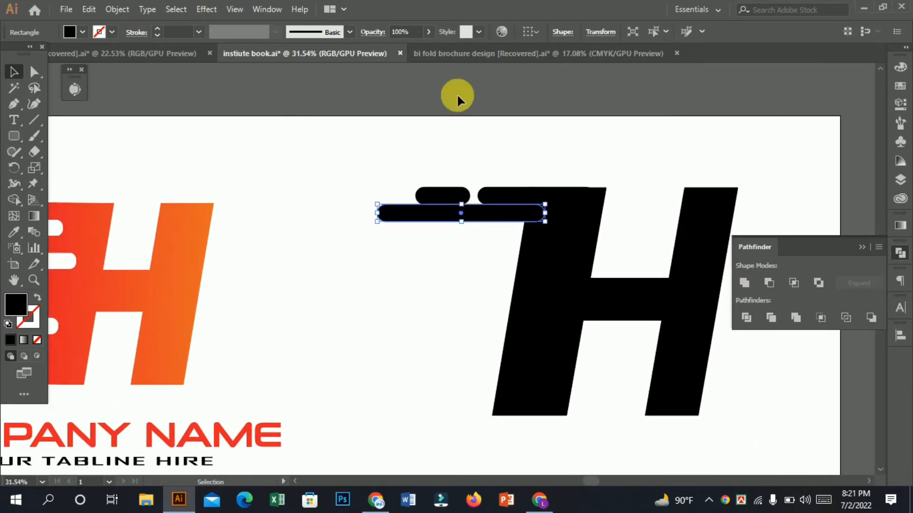
Step: Place a spare duplicate of the second-row bar in the empty area below and fill the original second-row bar with white
{"action": "left_click_drag", "start_coordinate": [418, 208], "coordinate": [352, 288]}
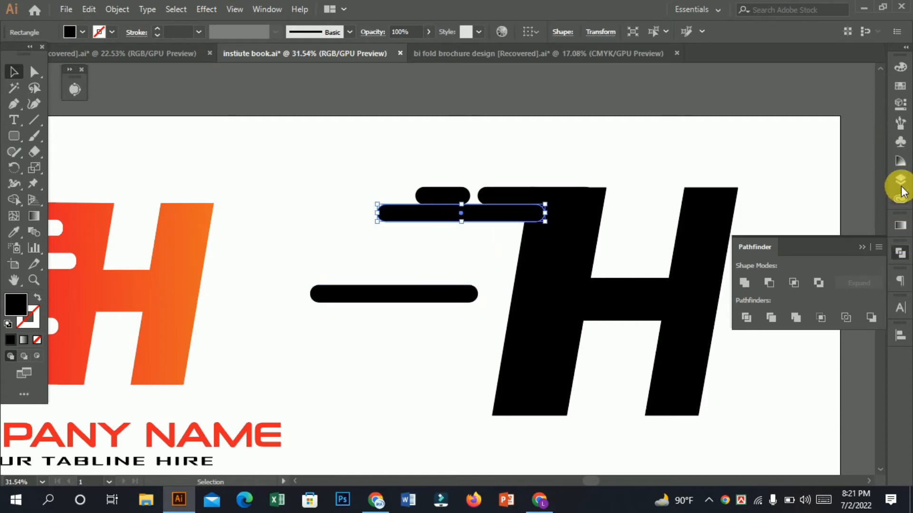
{"action": "left_click", "coordinate": [900, 93]}
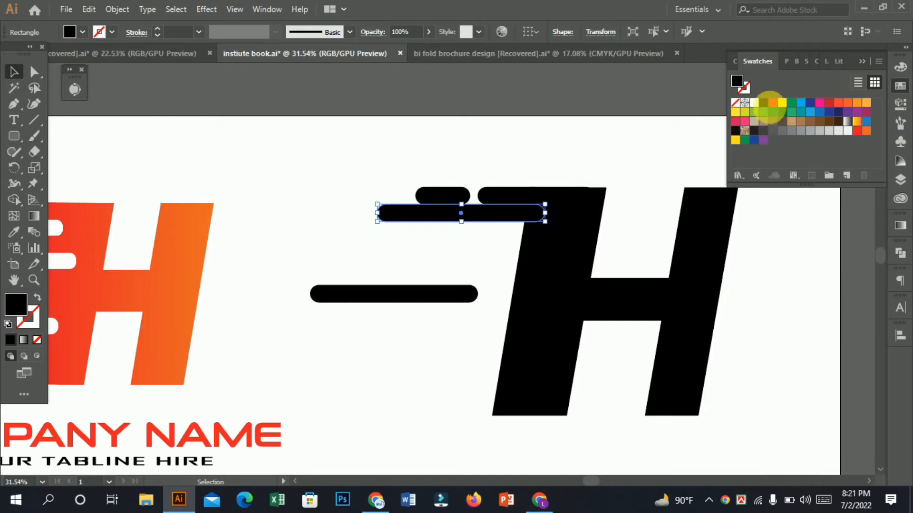
{"action": "left_click", "coordinate": [755, 104]}
{"action": "left_click", "coordinate": [585, 112]}
{"action": "left_click_drag", "start_coordinate": [621, 249], "coordinate": [631, 266]}
{"action": "left_click", "coordinate": [550, 220]}
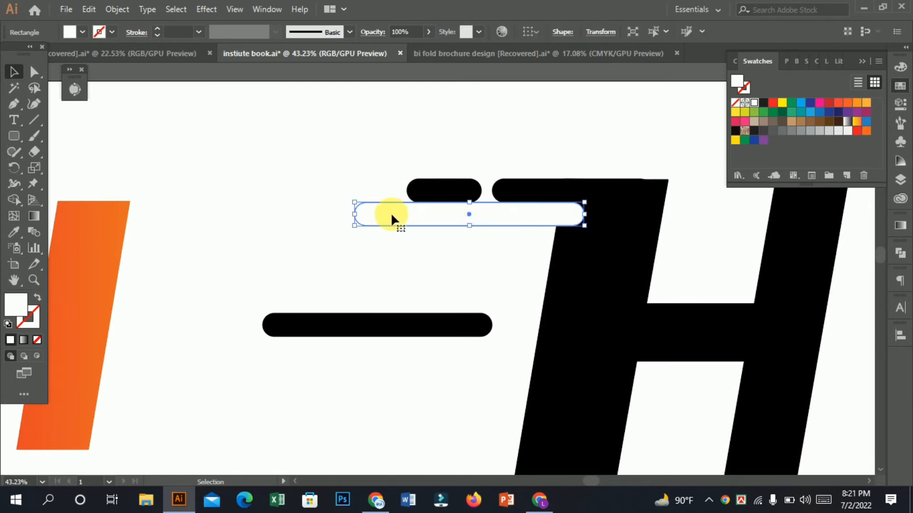
Step: Shift the white bar slightly right so that it reaches deeper into the H's left stem
{"action": "left_click_drag", "start_coordinate": [399, 212], "coordinate": [443, 210]}
{"action": "left_click_drag", "start_coordinate": [602, 257], "coordinate": [549, 217]}
{"action": "left_click", "coordinate": [658, 293]}
{"action": "left_click_drag", "start_coordinate": [665, 289], "coordinate": [665, 264]}
{"action": "left_click_drag", "start_coordinate": [631, 235], "coordinate": [626, 237]}
{"action": "left_click_drag", "start_coordinate": [617, 271], "coordinate": [577, 275]}
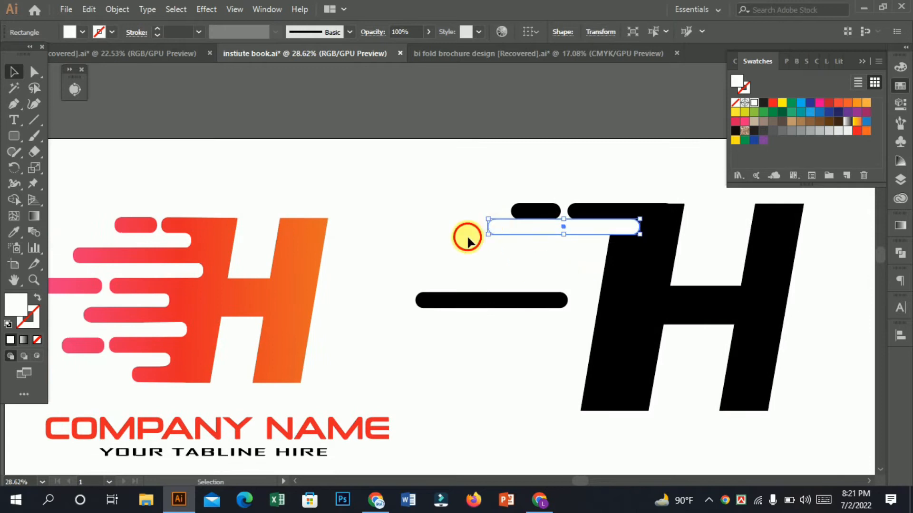
Step: Shorten the white bar from its outer left end into a short rounded cutout beneath the top row
{"action": "left_click_drag", "start_coordinate": [495, 243], "coordinate": [637, 240]}
{"action": "scroll", "coordinate": [518, 227], "scroll_direction": "up", "scroll_amount": 4}
{"action": "left_click", "coordinate": [643, 298]}
{"action": "scroll", "coordinate": [644, 294], "scroll_direction": "down", "scroll_amount": 5}
{"action": "scroll", "coordinate": [556, 247], "scroll_direction": "up", "scroll_amount": 3}
Step: Move the spare black bar directly beneath the white cutout and extend its outer end a little further left
{"action": "left_click", "coordinate": [516, 340]}
{"action": "left_click_drag", "start_coordinate": [516, 341], "coordinate": [578, 256]}
{"action": "left_click_drag", "start_coordinate": [580, 252], "coordinate": [552, 299]}
{"action": "left_click_drag", "start_coordinate": [652, 349], "coordinate": [644, 317]}
{"action": "left_click_drag", "start_coordinate": [502, 265], "coordinate": [556, 248]}
{"action": "left_click_drag", "start_coordinate": [496, 228], "coordinate": [478, 227]}
{"action": "left_click", "coordinate": [560, 310]}
{"action": "left_click_drag", "start_coordinate": [612, 318], "coordinate": [594, 319]}
{"action": "left_click_drag", "start_coordinate": [594, 319], "coordinate": [610, 298]}
{"action": "left_click_drag", "start_coordinate": [600, 291], "coordinate": [621, 284]}
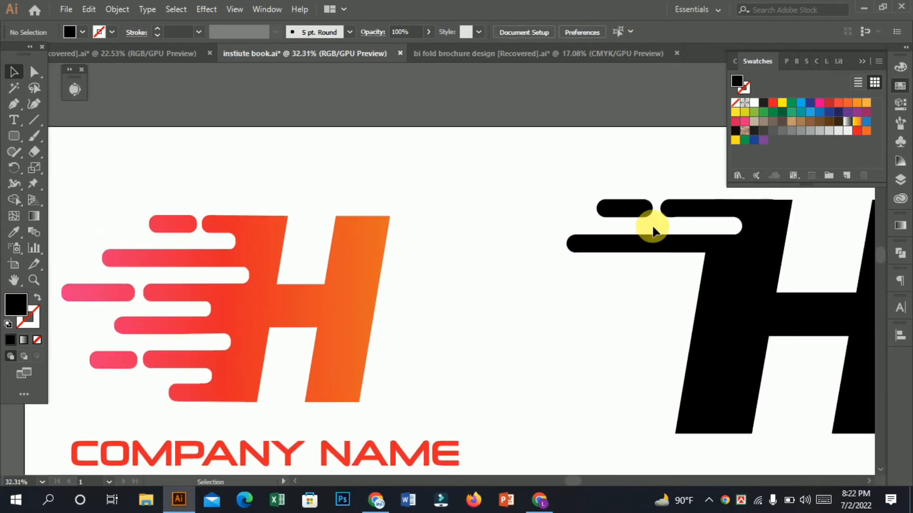
Step: Duplicate the white cutout directly beneath the long second black bar
{"action": "left_click_drag", "start_coordinate": [718, 228], "coordinate": [704, 259]}
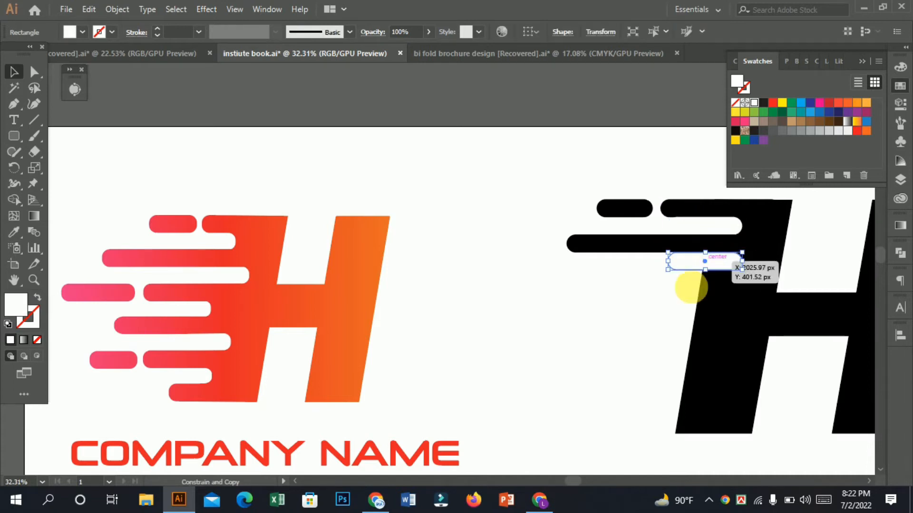
{"action": "left_click", "coordinate": [609, 329]}
{"action": "left_click", "coordinate": [642, 358], "text": "ctrl+alt"}
{"action": "key", "text": "space"}
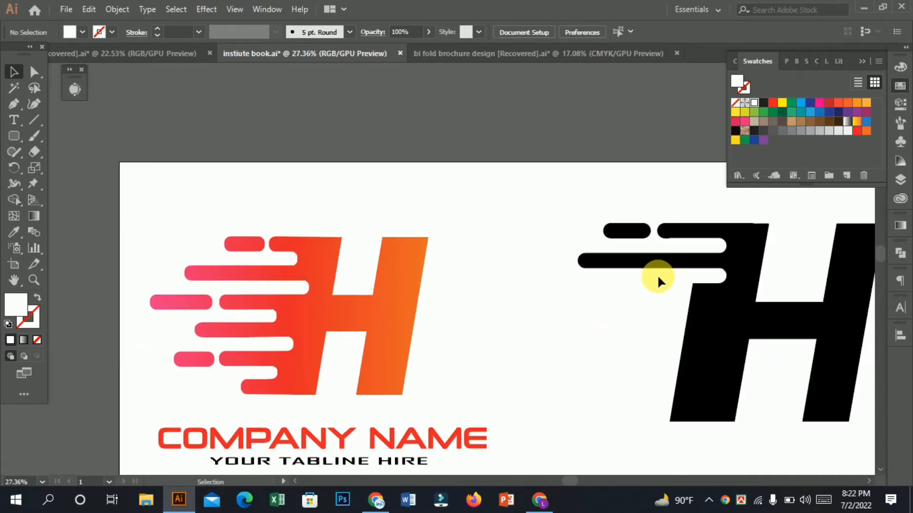
Step: Duplicate the long black bar beneath the second white cutout and shorten the copy from its outer left end
{"action": "left_click_drag", "start_coordinate": [666, 267], "coordinate": [676, 291]}
{"action": "left_click", "coordinate": [605, 302]}
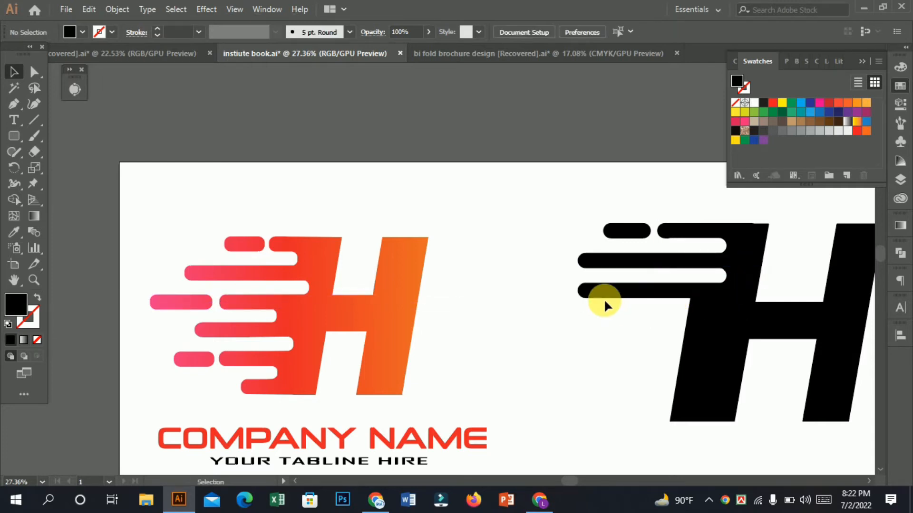
{"action": "left_click", "coordinate": [604, 296]}
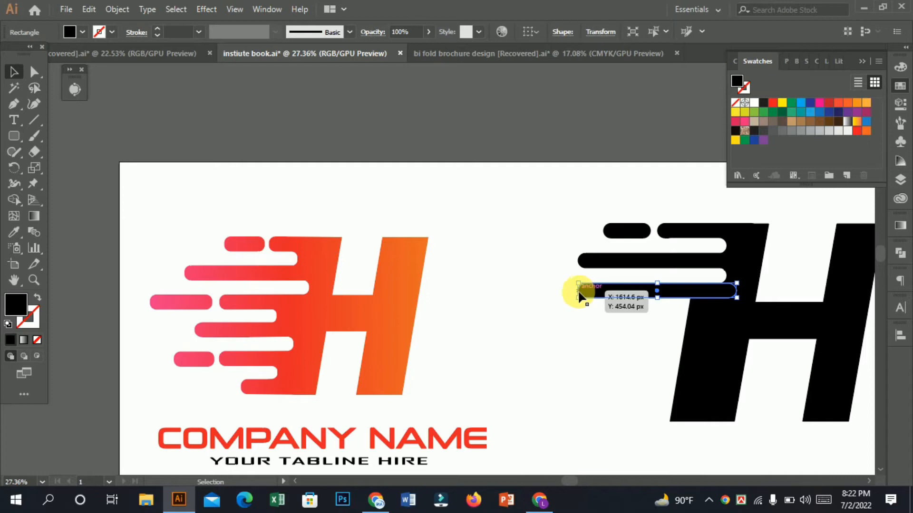
{"action": "scroll", "coordinate": [578, 290], "scroll_direction": "up", "scroll_amount": 2}
{"action": "left_click_drag", "start_coordinate": [576, 298], "coordinate": [667, 293]}
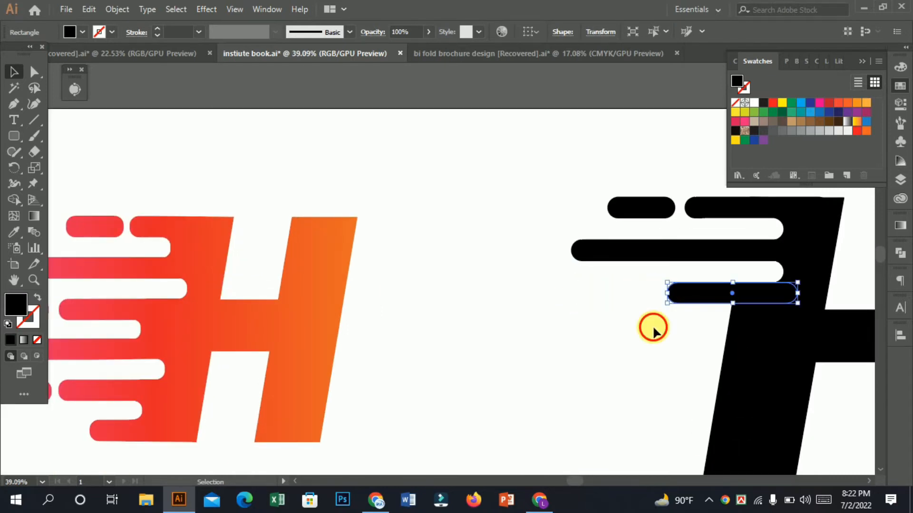
{"action": "left_click", "coordinate": [649, 326]}
Step: Duplicate the shortened third-row bar to its left, leaving a small gap between the two
{"action": "left_click_drag", "start_coordinate": [628, 212], "coordinate": [598, 303]}
{"action": "key", "text": "Delete"}
{"action": "left_click_drag", "start_coordinate": [689, 294], "coordinate": [547, 295]}
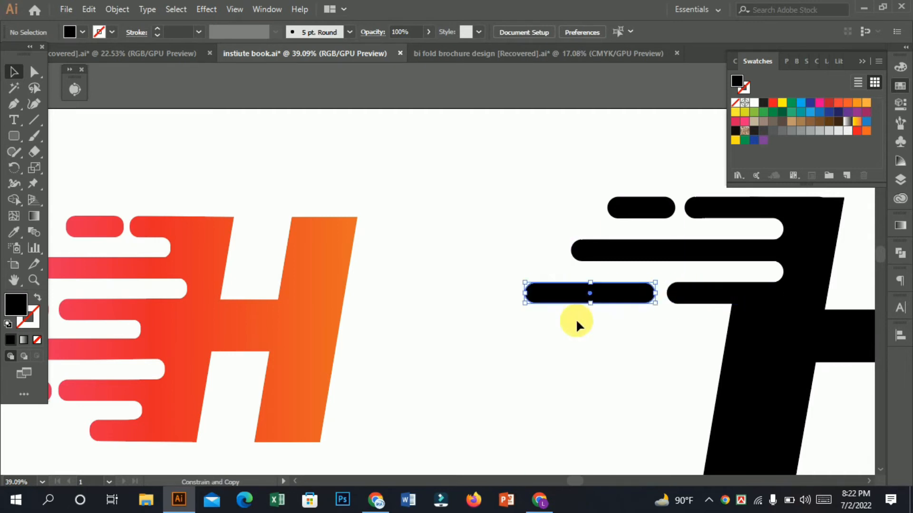
Step: Duplicate the second white cutout directly beneath the third row of black bars
{"action": "scroll", "coordinate": [452, 310], "scroll_direction": "down", "scroll_amount": 4}
{"action": "left_click_drag", "start_coordinate": [484, 305], "coordinate": [599, 387]}
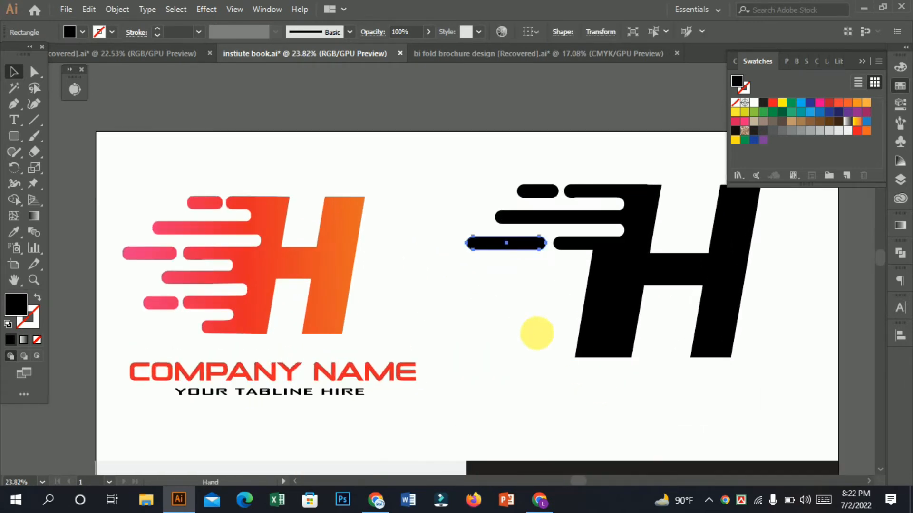
{"action": "left_click", "coordinate": [517, 277]}
{"action": "left_click_drag", "start_coordinate": [522, 274], "coordinate": [501, 303]}
{"action": "left_click_drag", "start_coordinate": [607, 316], "coordinate": [591, 312]}
{"action": "left_click_drag", "start_coordinate": [523, 281], "coordinate": [537, 289]}
{"action": "left_click_drag", "start_coordinate": [596, 224], "coordinate": [595, 251]}
{"action": "left_click", "coordinate": [572, 282]}
{"action": "left_click_drag", "start_coordinate": [641, 317], "coordinate": [607, 319]}
{"action": "left_click_drag", "start_coordinate": [540, 293], "coordinate": [603, 321]}
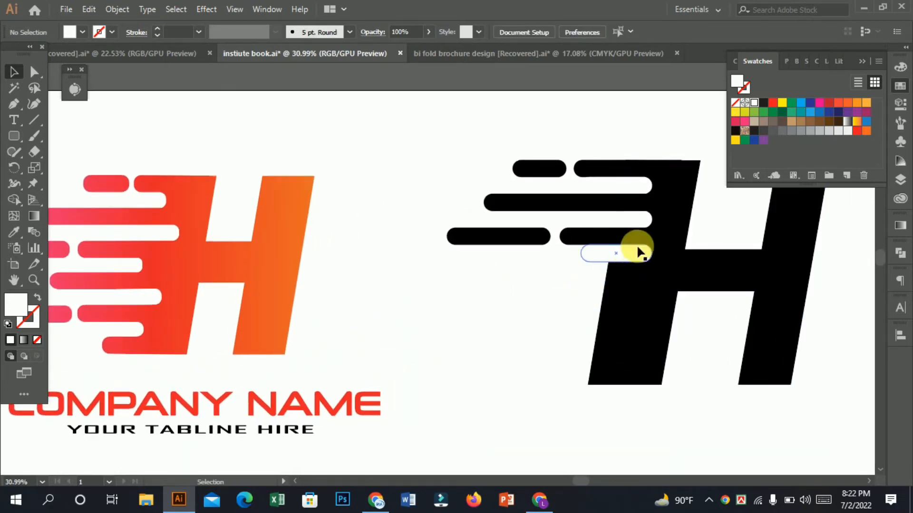
Step: Shift the second and third white cutouts slightly left so that their rounded ends no longer line up
{"action": "left_click_drag", "start_coordinate": [638, 220], "coordinate": [623, 221]}
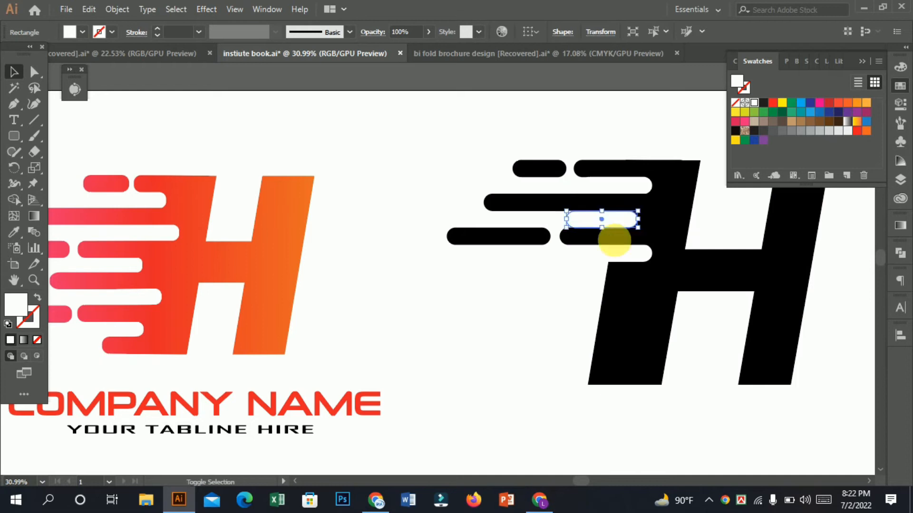
{"action": "left_click", "coordinate": [583, 281]}
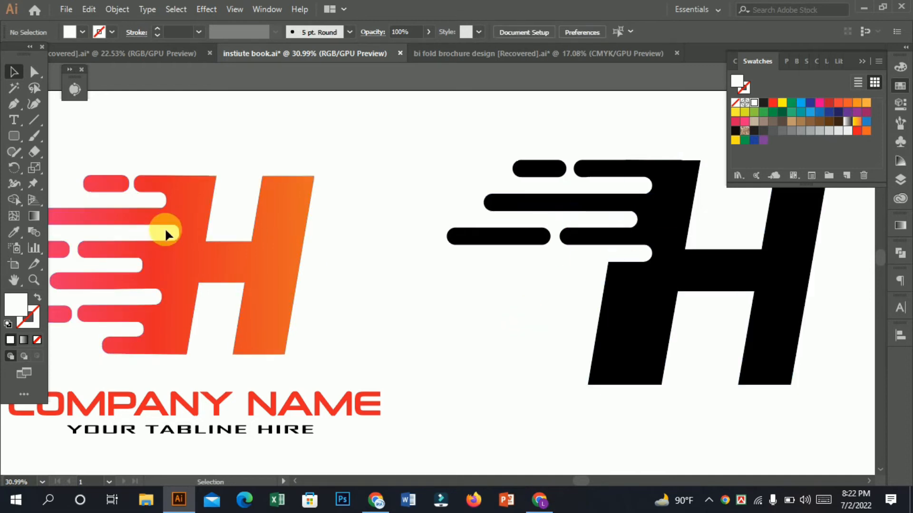
{"action": "left_click_drag", "start_coordinate": [625, 255], "coordinate": [618, 256]}
{"action": "left_click_drag", "start_coordinate": [548, 325], "coordinate": [550, 291]}
{"action": "left_click_drag", "start_coordinate": [527, 262], "coordinate": [568, 283]}
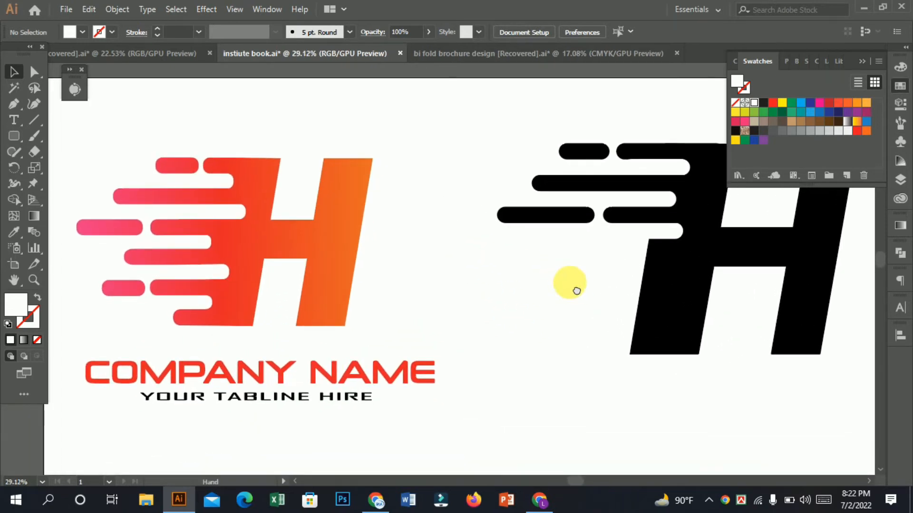
Step: Move the third white cutout further left and the second one to the right, staggering their rounded ends
{"action": "left_click", "coordinate": [662, 229]}
{"action": "left_click_drag", "start_coordinate": [642, 231], "coordinate": [637, 233]}
{"action": "left_click", "coordinate": [620, 263]}
{"action": "left_click", "coordinate": [661, 205]}
{"action": "left_click_drag", "start_coordinate": [670, 202], "coordinate": [682, 202]}
{"action": "left_click", "coordinate": [567, 299]}
{"action": "left_click_drag", "start_coordinate": [569, 300], "coordinate": [564, 270]}
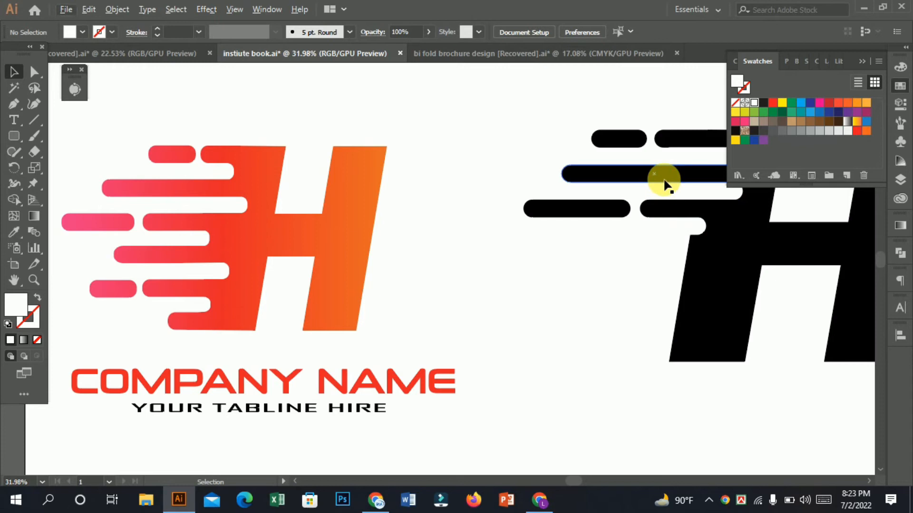
Step: Duplicate the long second-row bar beneath the third white cutout and shorten the copy slightly at its outer left end
{"action": "left_click_drag", "start_coordinate": [679, 180], "coordinate": [658, 247]}
{"action": "left_click", "coordinate": [594, 281]}
{"action": "scroll", "coordinate": [602, 285], "scroll_direction": "down", "scroll_amount": 1}
{"action": "scroll", "coordinate": [603, 286], "scroll_direction": "up", "scroll_amount": 1}
{"action": "left_click", "coordinate": [597, 244]}
{"action": "left_click_drag", "start_coordinate": [559, 242], "coordinate": [582, 241]}
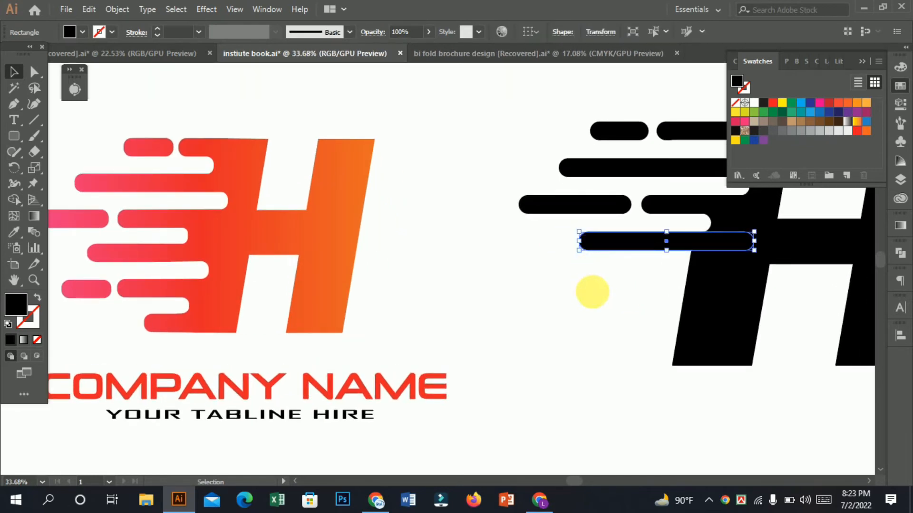
{"action": "left_click", "coordinate": [593, 291]}
Step: Duplicate the third white cutout beneath the fourth black bar, offset slightly to the right
{"action": "scroll", "coordinate": [593, 291], "scroll_direction": "down", "scroll_amount": 3}
{"action": "left_click_drag", "start_coordinate": [667, 324], "coordinate": [611, 289]}
{"action": "scroll", "coordinate": [593, 287], "scroll_direction": "up", "scroll_amount": 2}
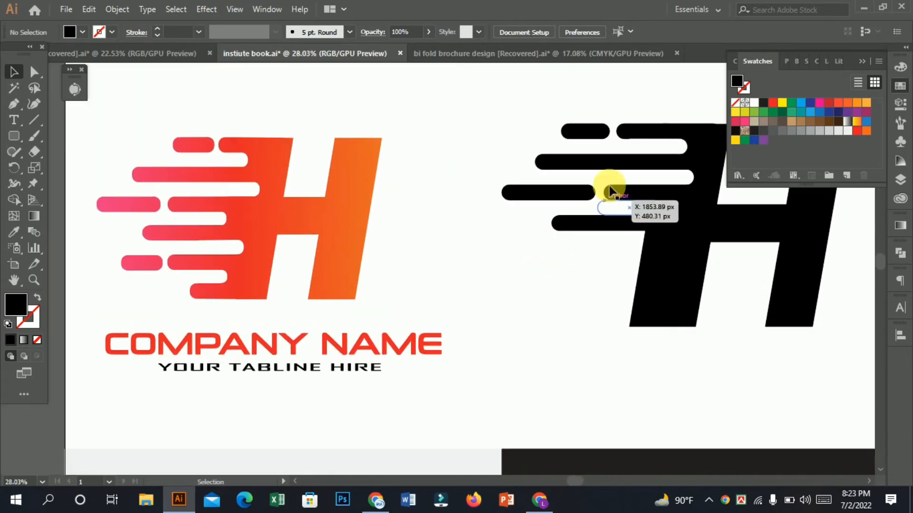
{"action": "left_click_drag", "start_coordinate": [632, 206], "coordinate": [649, 238]}
{"action": "scroll", "coordinate": [639, 297], "scroll_direction": "down", "scroll_amount": 3}
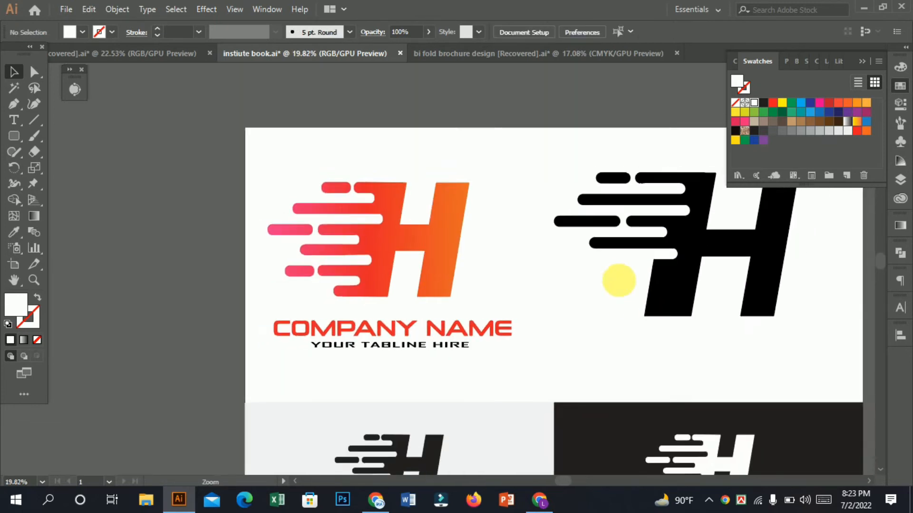
{"action": "scroll", "coordinate": [668, 305], "scroll_direction": "up", "scroll_amount": 3}
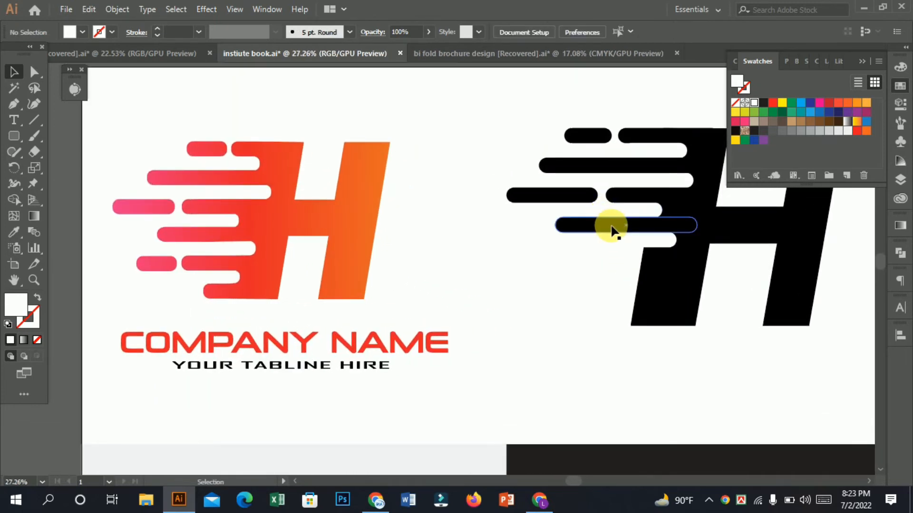
Step: Duplicate the top row's pill and bar together beneath the fourth white cutout as the fifth row
{"action": "left_click", "coordinate": [642, 143]}
{"action": "left_click", "coordinate": [588, 136], "text": "shift"}
{"action": "left_click_drag", "start_coordinate": [642, 139], "coordinate": [615, 260]}
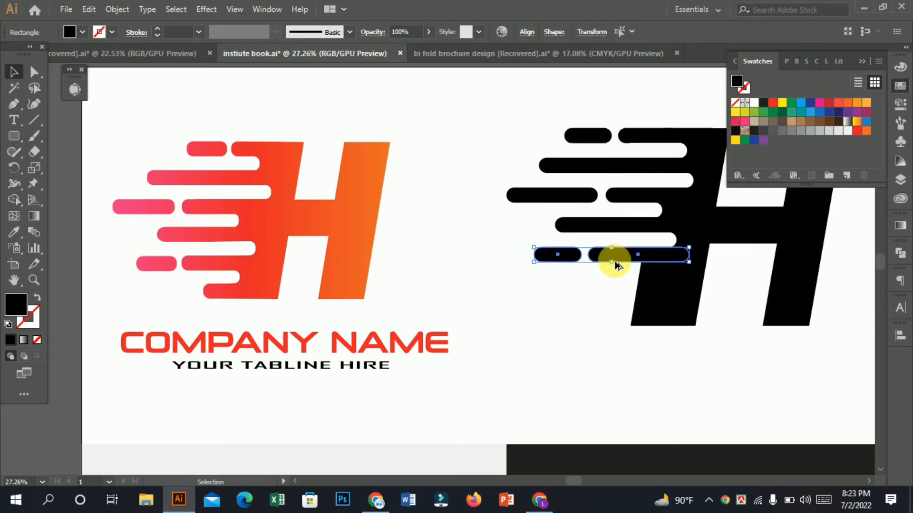
{"action": "left_click", "coordinate": [583, 297]}
{"action": "scroll", "coordinate": [547, 292], "scroll_direction": "down", "scroll_amount": 1}
{"action": "scroll", "coordinate": [533, 289], "scroll_direction": "right", "scroll_amount": 2}
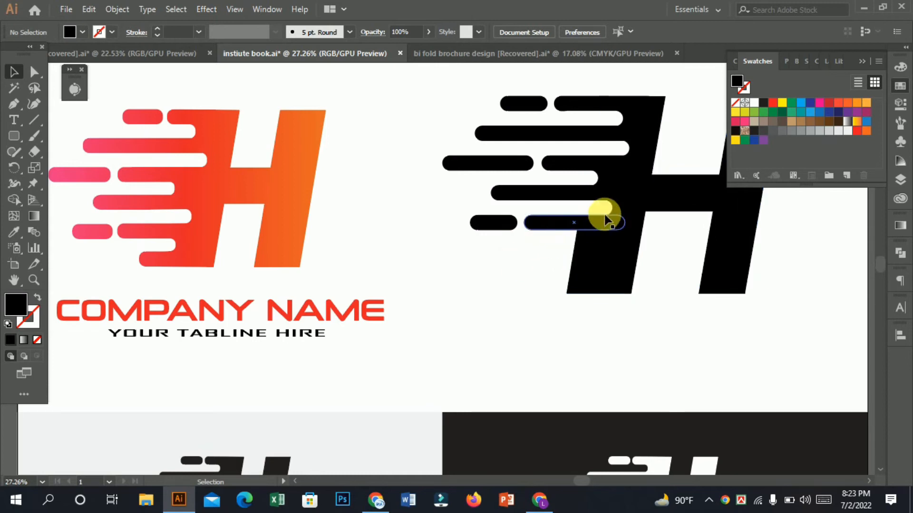
Step: Duplicate the fourth white cutout directly beneath the fifth row of black bars
{"action": "left_click_drag", "start_coordinate": [603, 211], "coordinate": [587, 240]}
{"action": "left_click", "coordinate": [498, 278]}
{"action": "scroll", "coordinate": [550, 269], "scroll_direction": "up", "scroll_amount": 3}
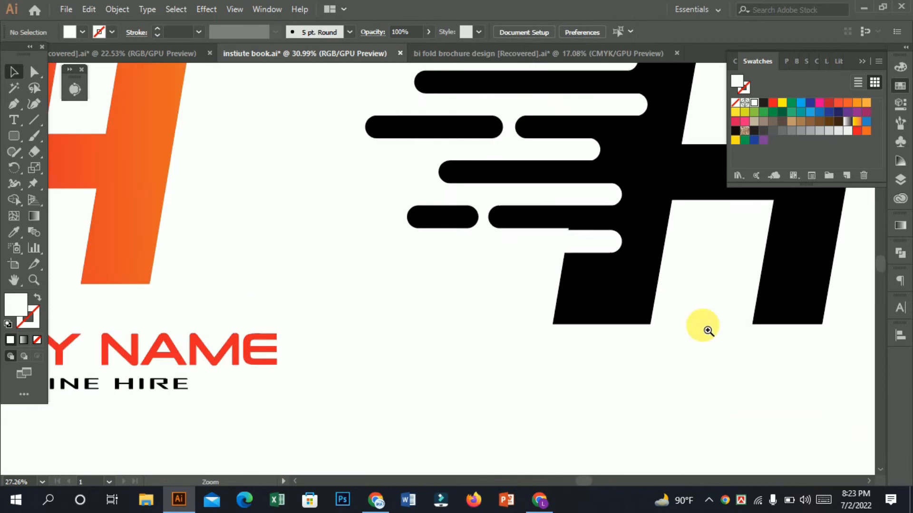
{"action": "left_click", "coordinate": [566, 240]}
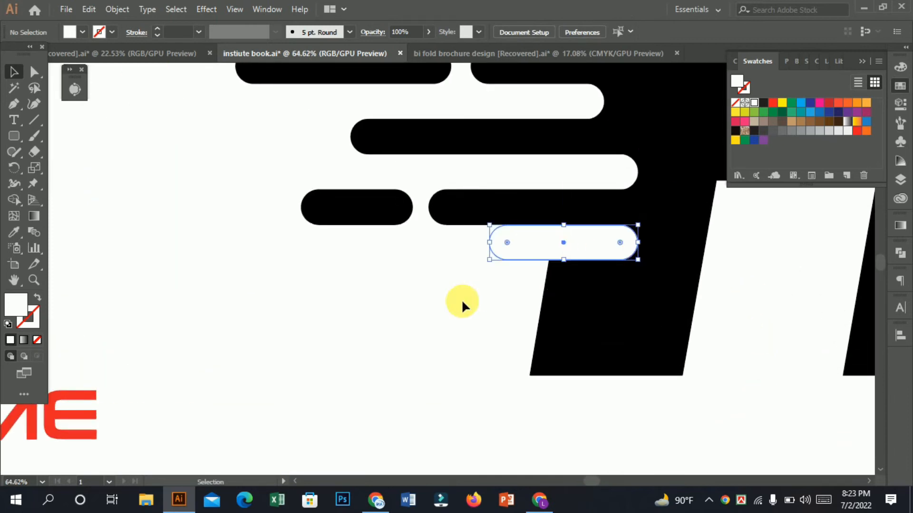
{"action": "scroll", "coordinate": [410, 273], "scroll_direction": "down", "scroll_amount": 2}
{"action": "scroll", "coordinate": [410, 273], "scroll_direction": "down", "scroll_amount": 4}
{"action": "scroll", "coordinate": [526, 316], "scroll_direction": "up", "scroll_amount": 1}
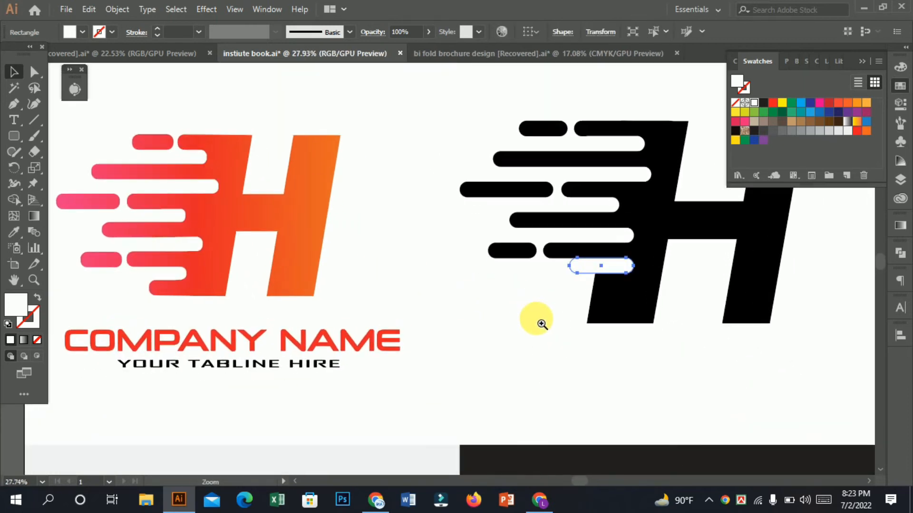
Step: Place a duplicate black bar beneath the fifth white cutout and stretch it right across both legs of the H
{"action": "left_click_drag", "start_coordinate": [612, 136], "coordinate": [427, 290]}
{"action": "left_click", "coordinate": [544, 346]}
{"action": "left_click_drag", "start_coordinate": [575, 281], "coordinate": [628, 346]}
{"action": "left_click_drag", "start_coordinate": [564, 324], "coordinate": [648, 295]}
{"action": "left_click", "coordinate": [437, 292]}
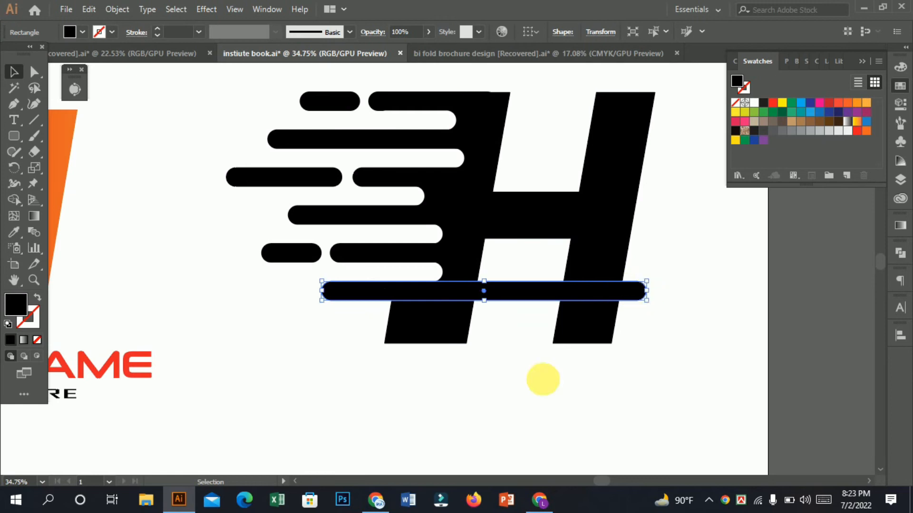
{"action": "left_click", "coordinate": [671, 379]}
Step: Select all the logo shapes and remove the parts of the H's legs below the bottom bar with the Shape Builder tool
{"action": "left_click_drag", "start_coordinate": [228, 82], "coordinate": [354, 346]}
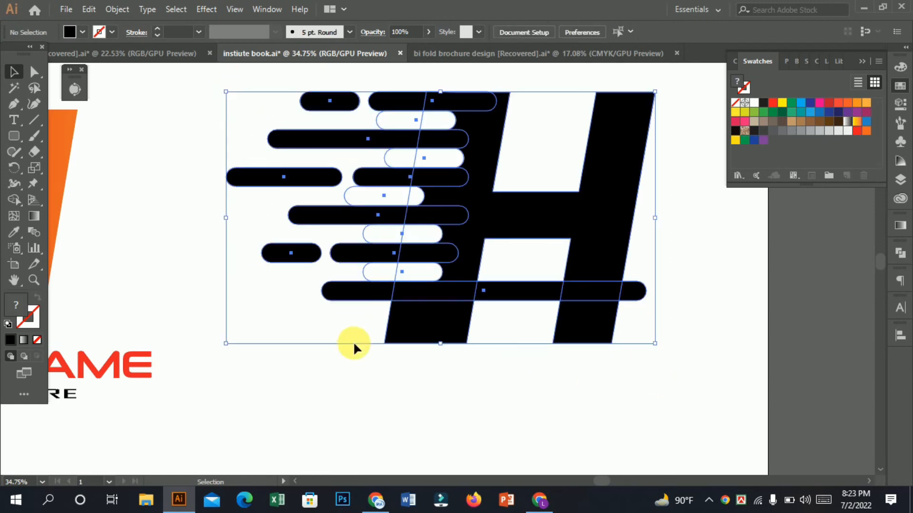
{"action": "left_click", "coordinate": [14, 201]}
{"action": "left_click", "coordinate": [424, 327], "text": "alt"}
{"action": "left_click", "coordinate": [14, 72]}
{"action": "left_click", "coordinate": [515, 333]}
Step: Shorten the bottom bar from its right end until it ends inside the H's left stem
{"action": "left_click", "coordinate": [633, 301]}
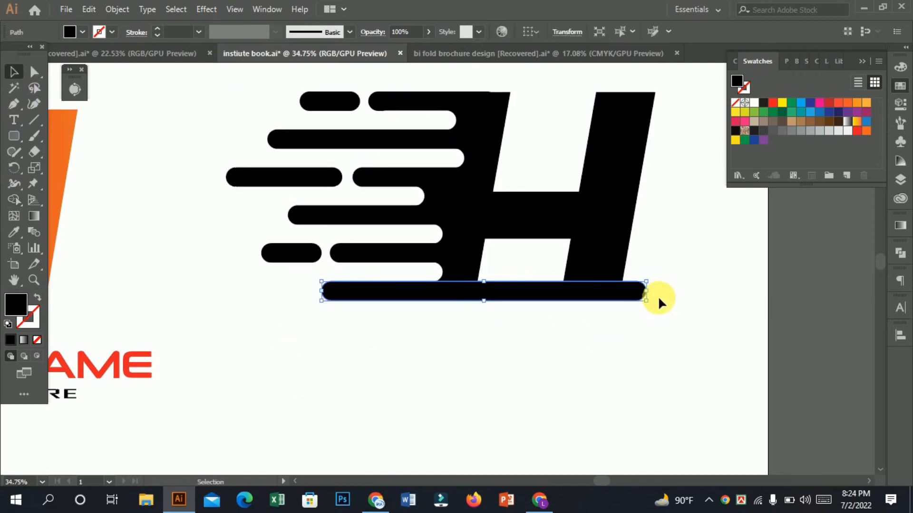
{"action": "left_click_drag", "start_coordinate": [646, 291], "coordinate": [459, 291]}
{"action": "left_click", "coordinate": [591, 368]}
{"action": "left_click_drag", "start_coordinate": [590, 363], "coordinate": [468, 340]}
{"action": "left_click_drag", "start_coordinate": [543, 354], "coordinate": [492, 388]}
{"action": "left_click_drag", "start_coordinate": [491, 389], "coordinate": [631, 407]}
{"action": "key", "text": "v"}
Step: Delete the bottom bar with the distorted rounded ends
{"action": "left_click", "coordinate": [440, 406]}
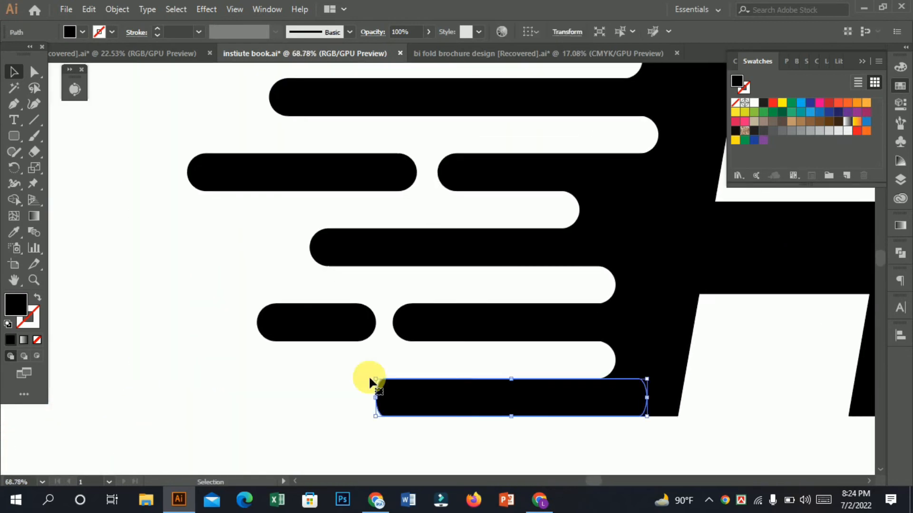
{"action": "left_click", "coordinate": [389, 400]}
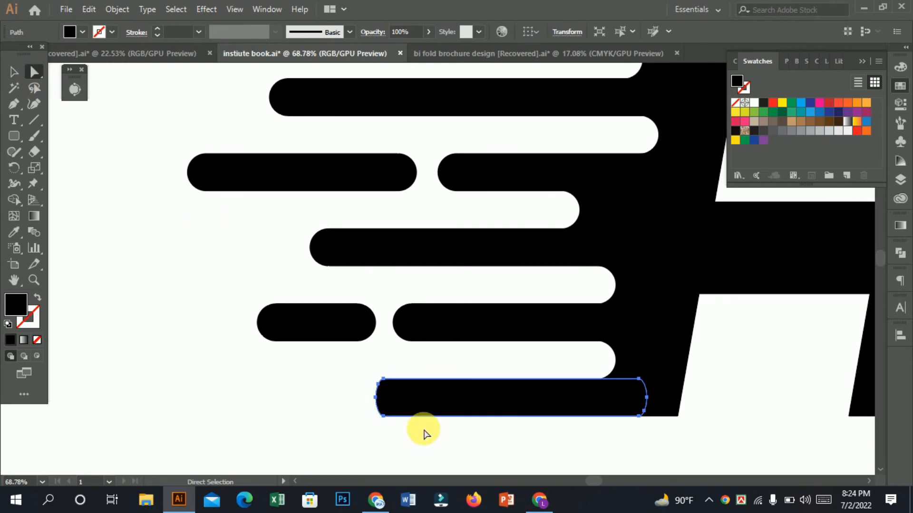
{"action": "left_click", "coordinate": [495, 456]}
{"action": "left_click_drag", "start_coordinate": [573, 427], "coordinate": [244, 371]}
{"action": "left_click_drag", "start_coordinate": [615, 405], "coordinate": [450, 349]}
{"action": "left_click_drag", "start_coordinate": [413, 389], "coordinate": [571, 442]}
{"action": "left_click_drag", "start_coordinate": [491, 393], "coordinate": [393, 379]}
{"action": "left_click_drag", "start_coordinate": [450, 412], "coordinate": [423, 405]}
{"action": "left_click_drag", "start_coordinate": [379, 374], "coordinate": [566, 466]}
{"action": "left_click", "coordinate": [386, 334]}
{"action": "key", "text": "Delete"}
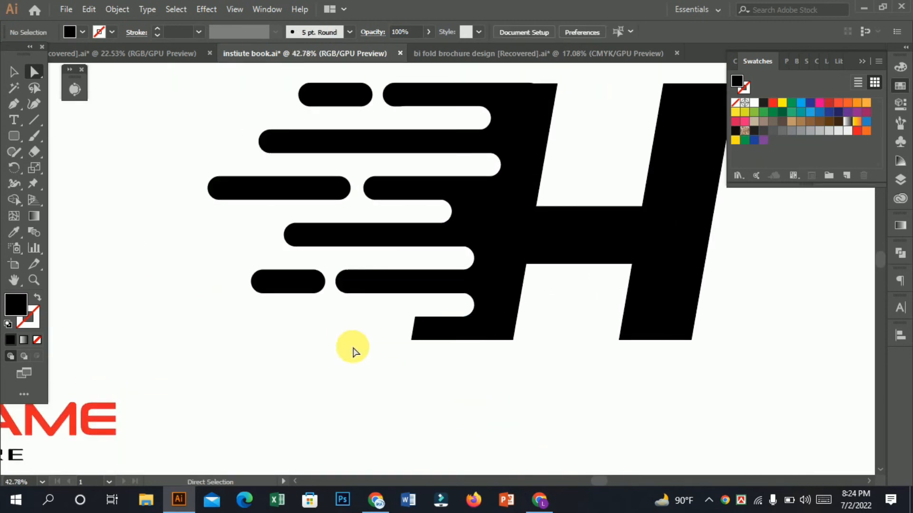
Step: Duplicate the top-row bar onto the bottom of the left stem, flush with the H's lower edge
{"action": "left_click_drag", "start_coordinate": [405, 94], "coordinate": [372, 333]}
{"action": "left_click", "coordinate": [477, 412]}
{"action": "left_click_drag", "start_coordinate": [524, 407], "coordinate": [392, 380]}
{"action": "left_click_drag", "start_coordinate": [432, 362], "coordinate": [544, 371]}
{"action": "left_click_drag", "start_coordinate": [544, 371], "coordinate": [429, 346]}
{"action": "left_click_drag", "start_coordinate": [237, 324], "coordinate": [351, 347]}
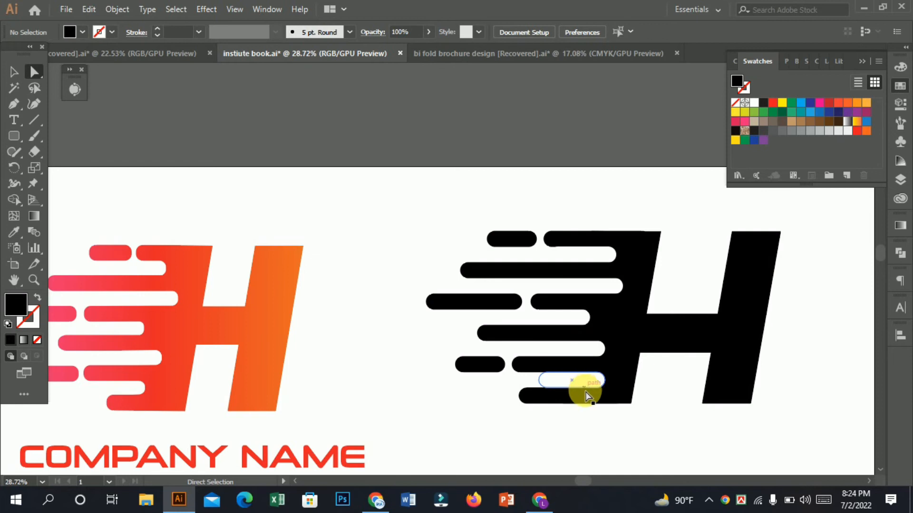
Step: Shift the lowest white cutout slightly left so that it is staggered against the one above
{"action": "left_click_drag", "start_coordinate": [582, 385], "coordinate": [581, 385]}
{"action": "left_click", "coordinate": [600, 432]}
{"action": "left_click_drag", "start_coordinate": [711, 417], "coordinate": [582, 403]}
{"action": "left_click_drag", "start_coordinate": [577, 402], "coordinate": [305, 356]}
{"action": "left_click_drag", "start_coordinate": [306, 356], "coordinate": [417, 388]}
Step: Select all shapes of the black H logo and group them
{"action": "left_click_drag", "start_coordinate": [262, 200], "coordinate": [526, 374]}
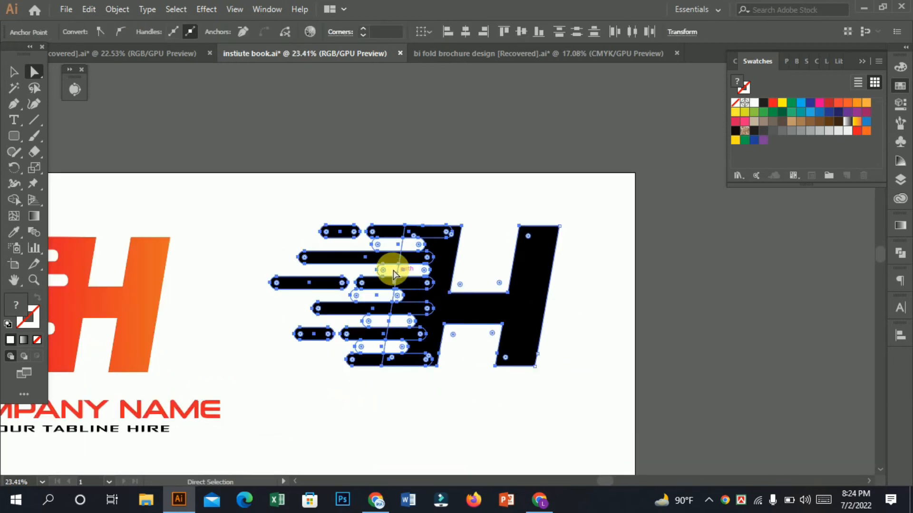
{"action": "right_click", "coordinate": [438, 290]}
{"action": "left_click", "coordinate": [475, 102]}
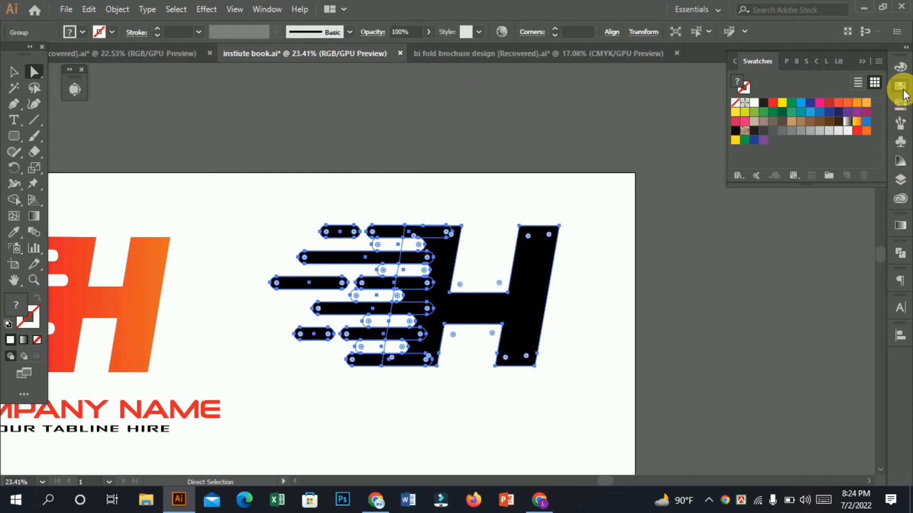
Step: Try to unite all the shapes of the black H logo, including its white cutouts
{"action": "left_click", "coordinate": [900, 252]}
{"action": "left_click", "coordinate": [745, 283]}
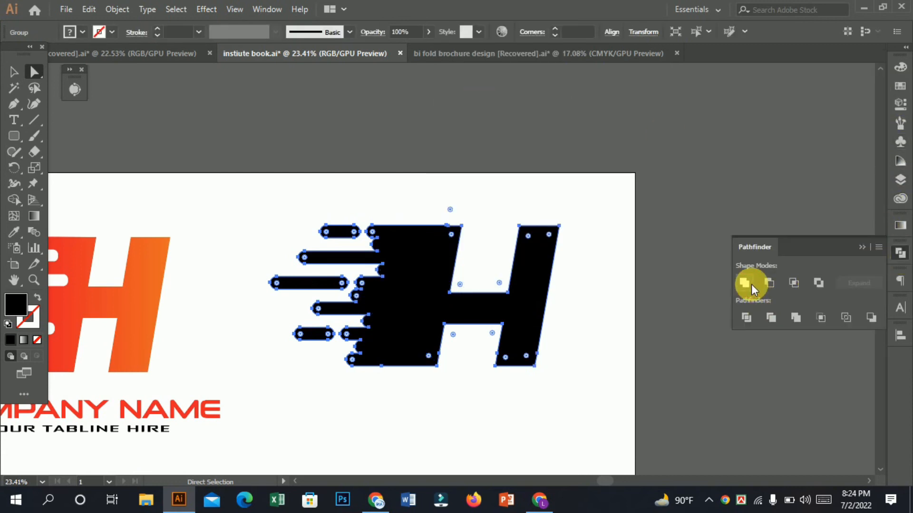
{"action": "left_click", "coordinate": [480, 358]}
Step: Select all shapes of the black H logo and remove the white cutout regions from it with Shape Builder
{"action": "left_click_drag", "start_coordinate": [285, 200], "coordinate": [536, 446]}
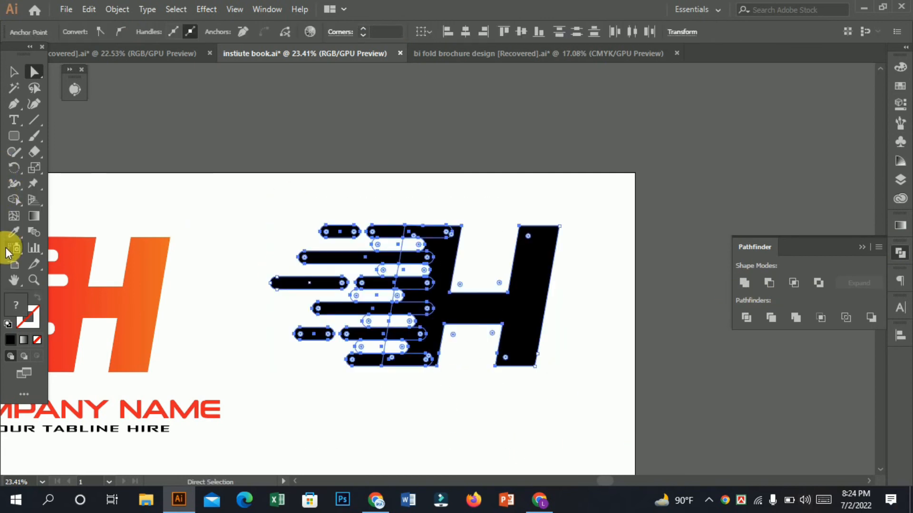
{"action": "left_click", "coordinate": [13, 200]}
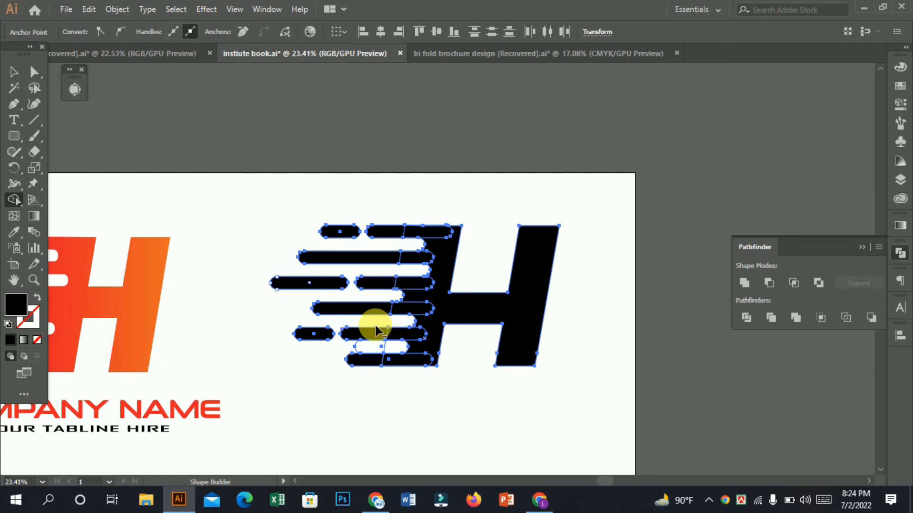
{"action": "left_click", "coordinate": [351, 350]}
{"action": "left_click", "coordinate": [13, 71]}
{"action": "left_click", "coordinate": [275, 220]}
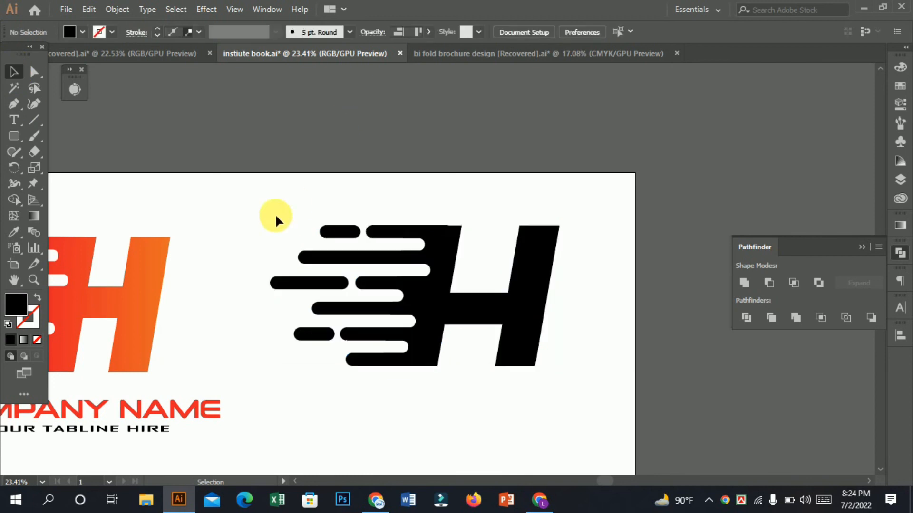
Step: Unite the overlapping black bars and the H body using the Pathfinder Unite mode
{"action": "left_click_drag", "start_coordinate": [662, 408], "coordinate": [663, 409]}
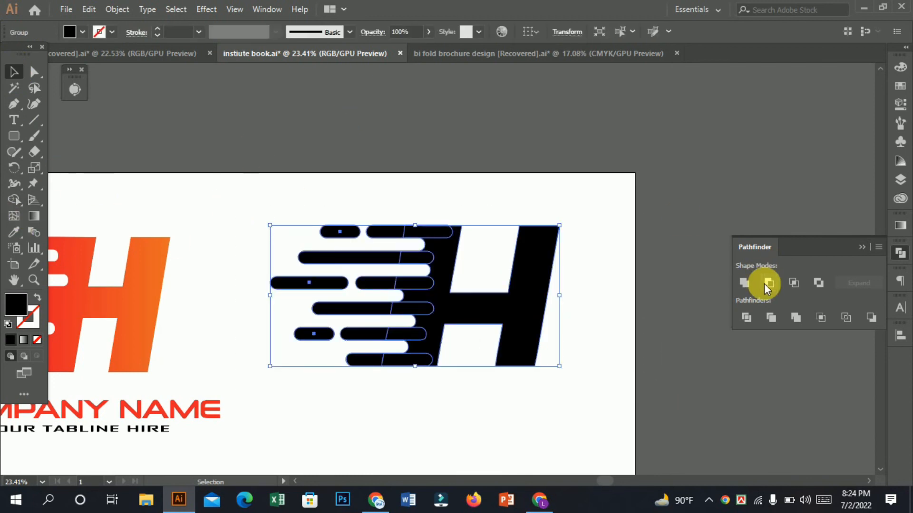
{"action": "left_click", "coordinate": [752, 287]}
{"action": "left_click", "coordinate": [442, 429]}
Step: Move the united H logo slightly closer to the upper-right corner of the artboard's white area
{"action": "scroll", "coordinate": [421, 398], "scroll_direction": "down", "scroll_amount": 3}
{"action": "left_click", "coordinate": [479, 313]}
{"action": "left_click_drag", "start_coordinate": [458, 340], "coordinate": [451, 159]}
{"action": "left_click", "coordinate": [502, 453]}
{"action": "left_click_drag", "start_coordinate": [461, 173], "coordinate": [476, 317]}
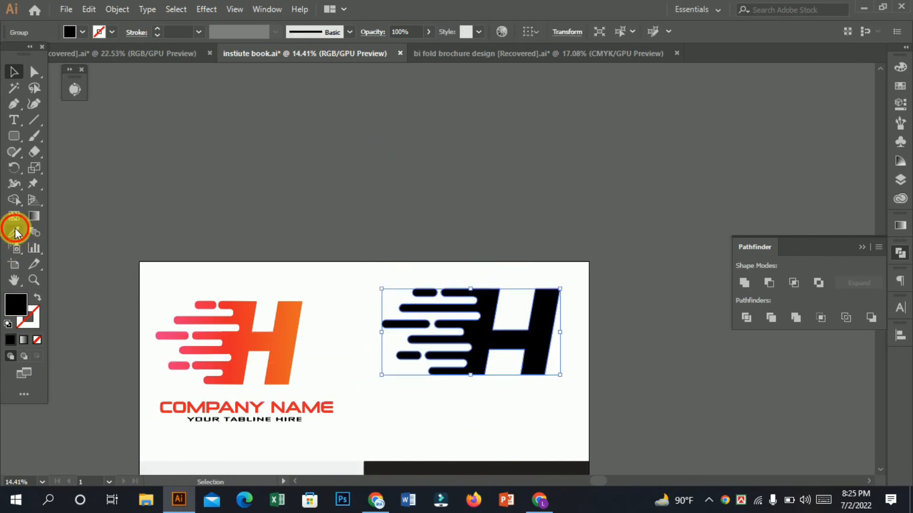
Step: Apply the reference logo's pink-to-orange gradient to the new H logo with the Eyedropper
{"action": "left_click", "coordinate": [15, 233]}
{"action": "left_click", "coordinate": [242, 346]}
{"action": "scroll", "coordinate": [392, 350], "scroll_direction": "down", "scroll_amount": 3}
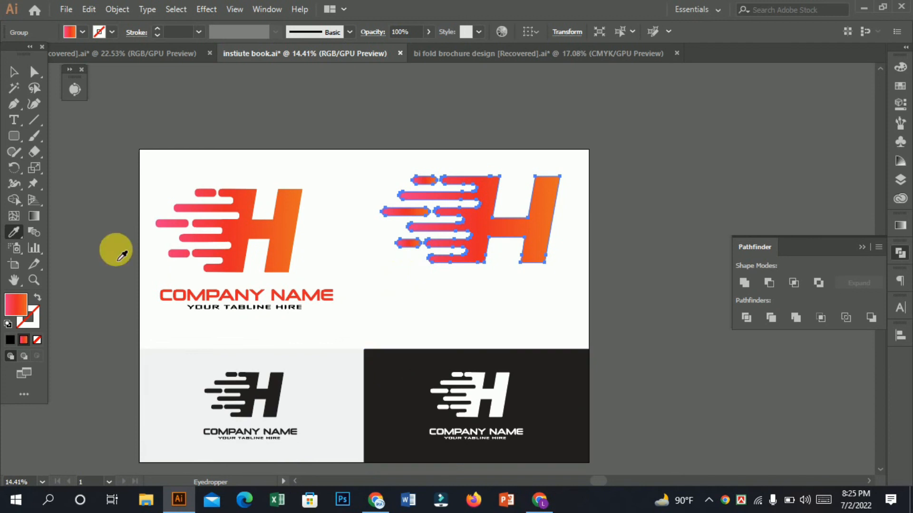
{"action": "left_click", "coordinate": [14, 72]}
{"action": "left_click", "coordinate": [413, 283]}
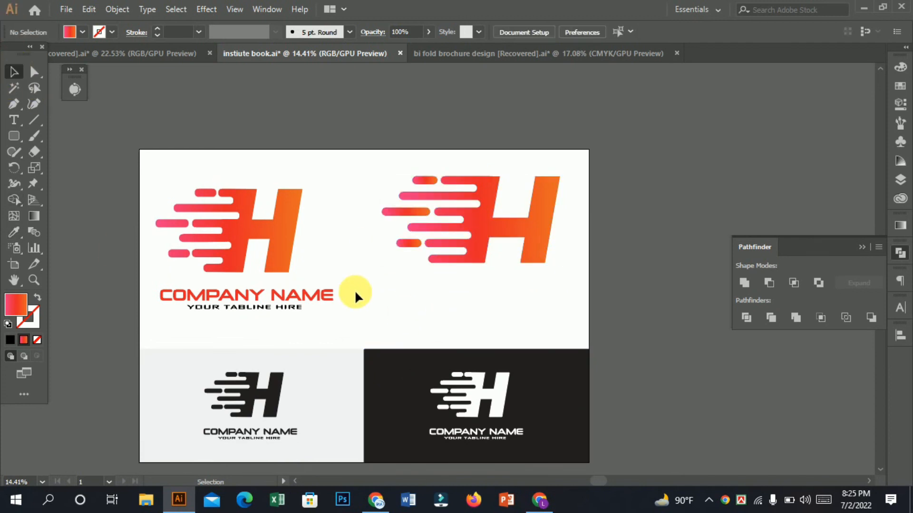
Step: Isolate the reference logo group and duplicate its COMPANY NAME text directly beneath the new H logo
{"action": "scroll", "coordinate": [354, 290], "scroll_direction": "up", "scroll_amount": 2}
{"action": "left_click", "coordinate": [135, 303]}
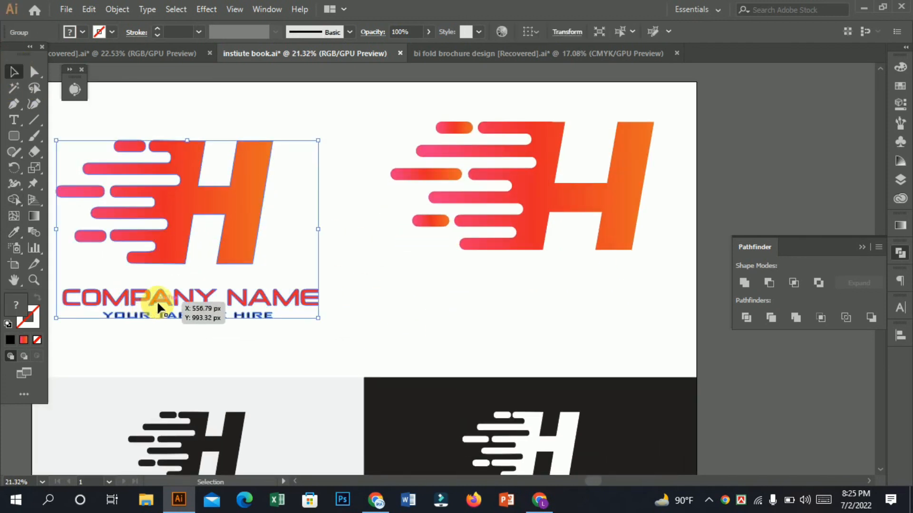
{"action": "double_click", "coordinate": [158, 305]}
{"action": "left_click_drag", "start_coordinate": [508, 284], "coordinate": [494, 269]}
Step: Duplicate the YOUR TABLINE HIRE tagline beneath the new COMPANY NAME text and leave the group's isolation mode
{"action": "left_click", "coordinate": [194, 314]}
{"action": "left_click_drag", "start_coordinate": [193, 313], "coordinate": [496, 290]}
{"action": "key", "text": "ctrl+z"}
{"action": "left_click", "coordinate": [499, 323]}
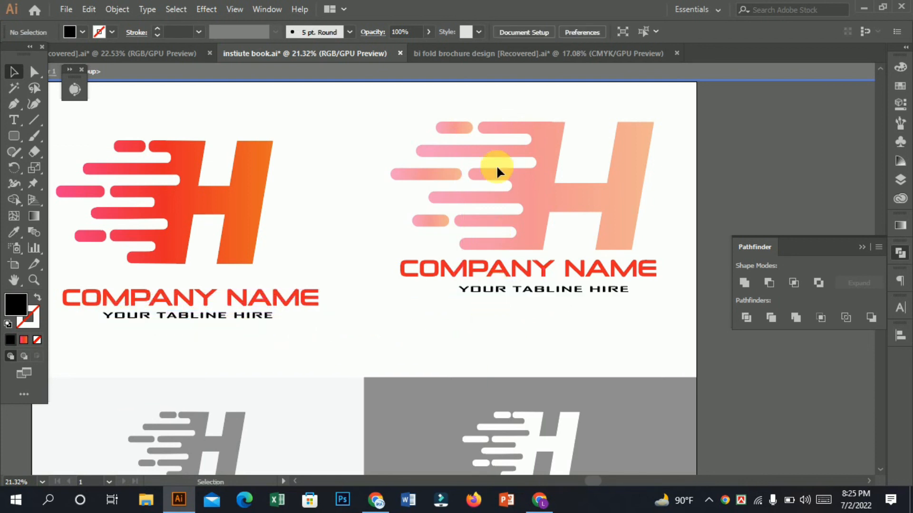
{"action": "left_click", "coordinate": [496, 70]}
{"action": "left_click_drag", "start_coordinate": [704, 199], "coordinate": [452, 306]}
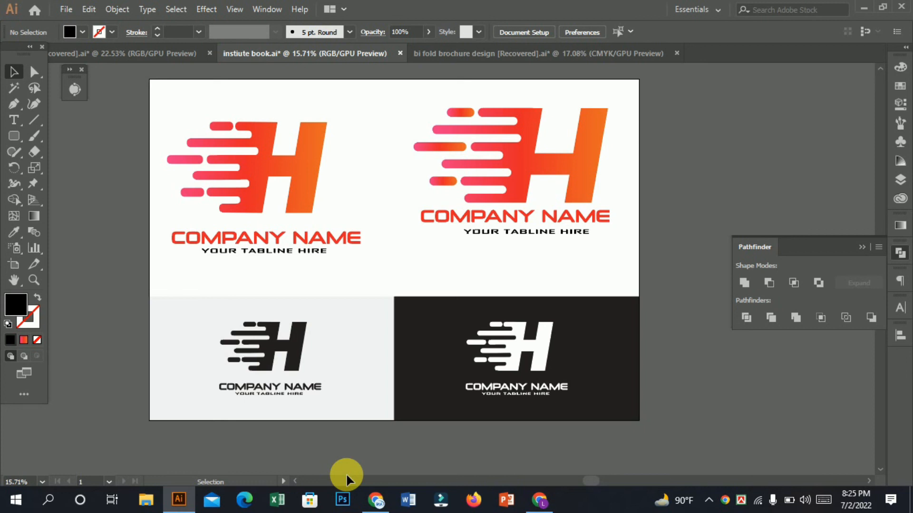
{"action": "left_click", "coordinate": [18, 111]}
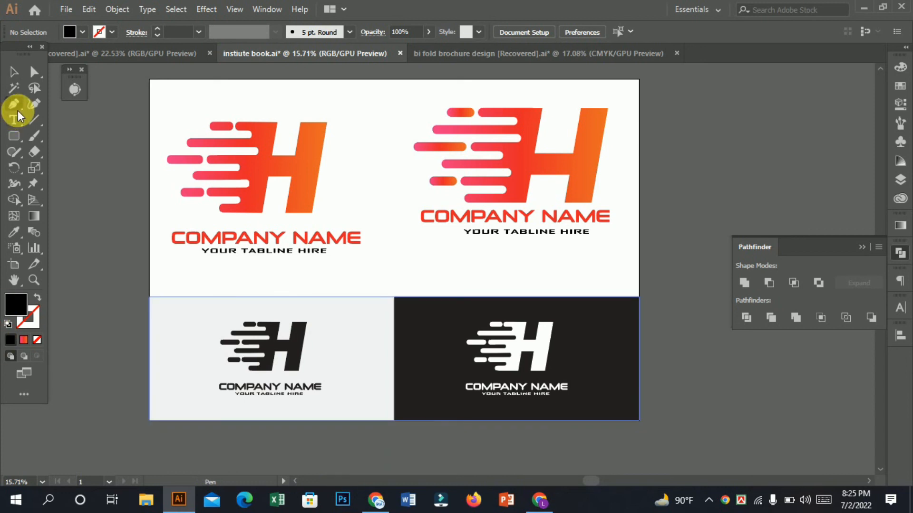
{"action": "left_click", "coordinate": [18, 72]}
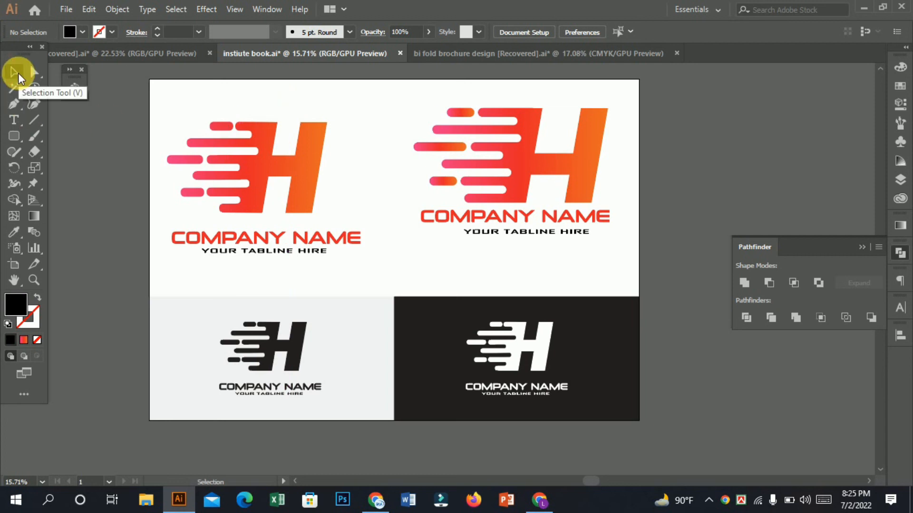
{"action": "scroll", "coordinate": [407, 252], "scroll_direction": "down", "scroll_amount": 3}
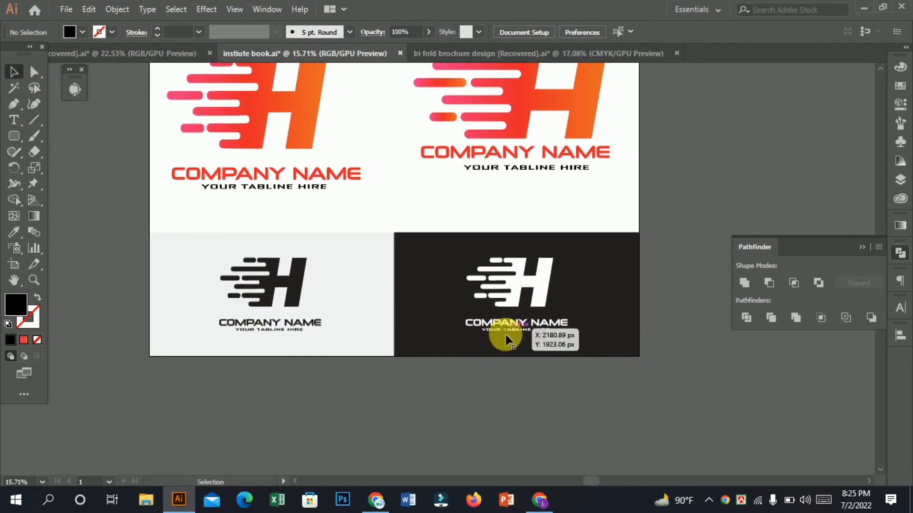
{"action": "scroll", "coordinate": [178, 305], "scroll_direction": "up", "scroll_amount": 3}
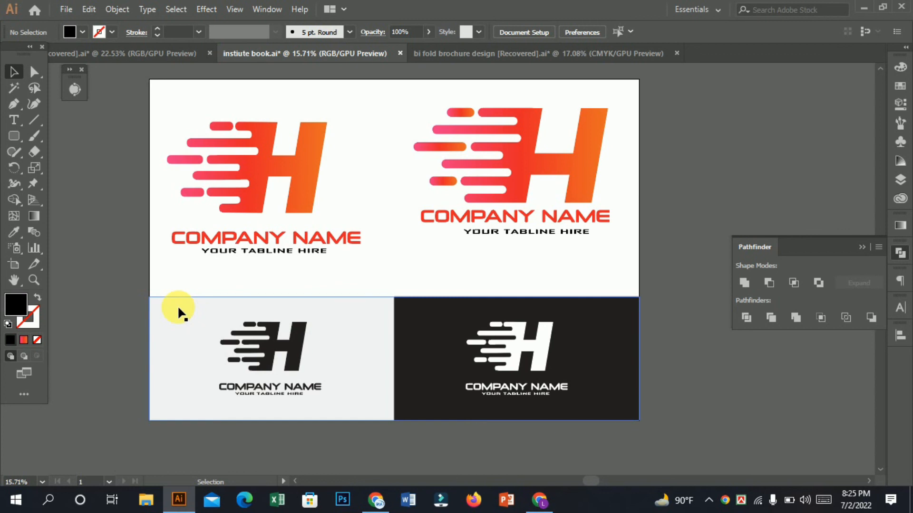